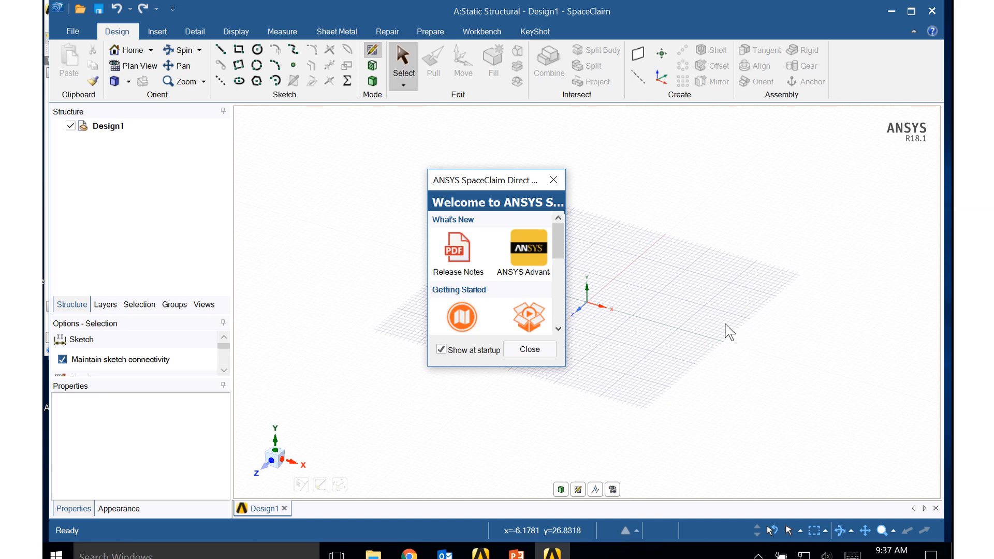
- Dismiss the welcome window and place the sketch grid on the vertical XY plane
click(529, 350)
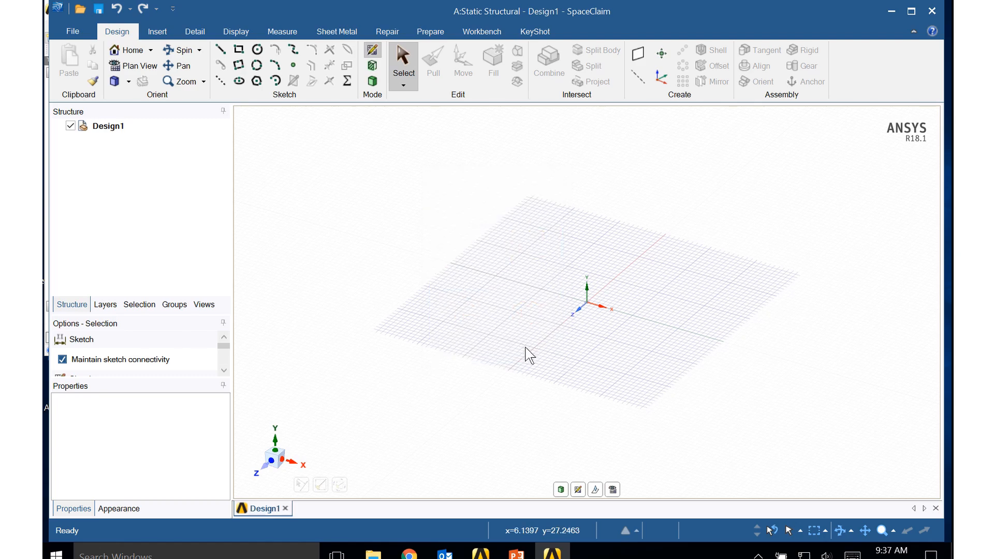
right_click(315, 191)
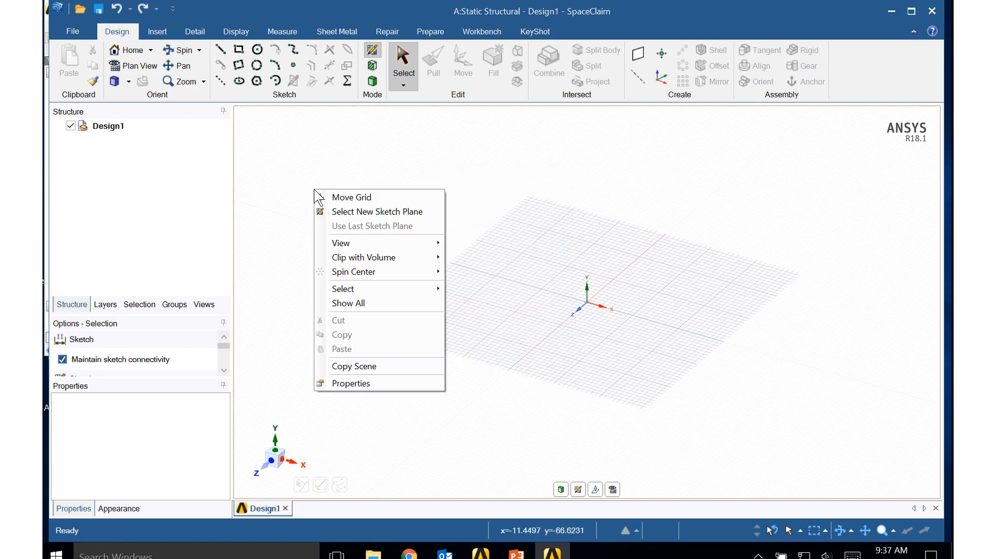
click(354, 213)
click(596, 311)
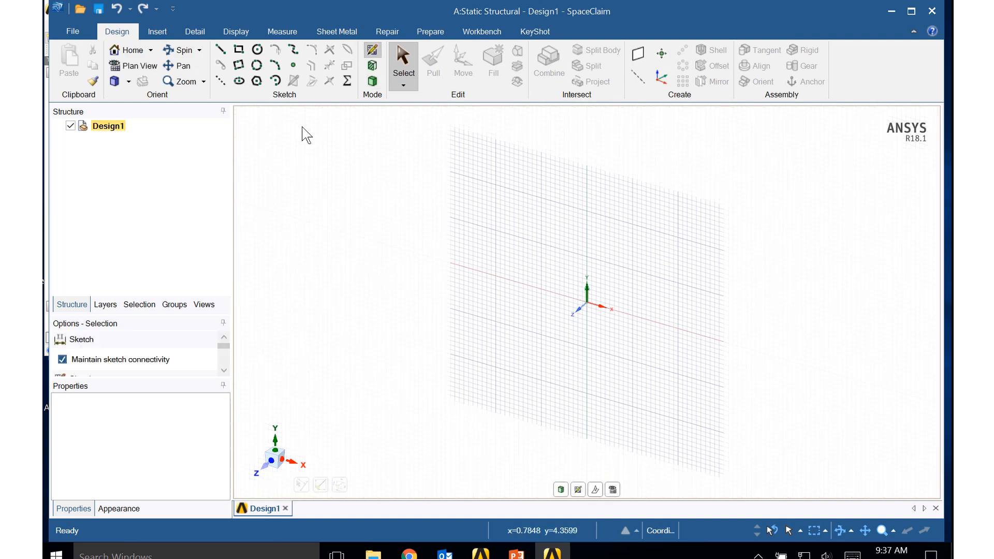
- Set this document's length units to meters and its minor grid spacing to 0.1 m
click(68, 29)
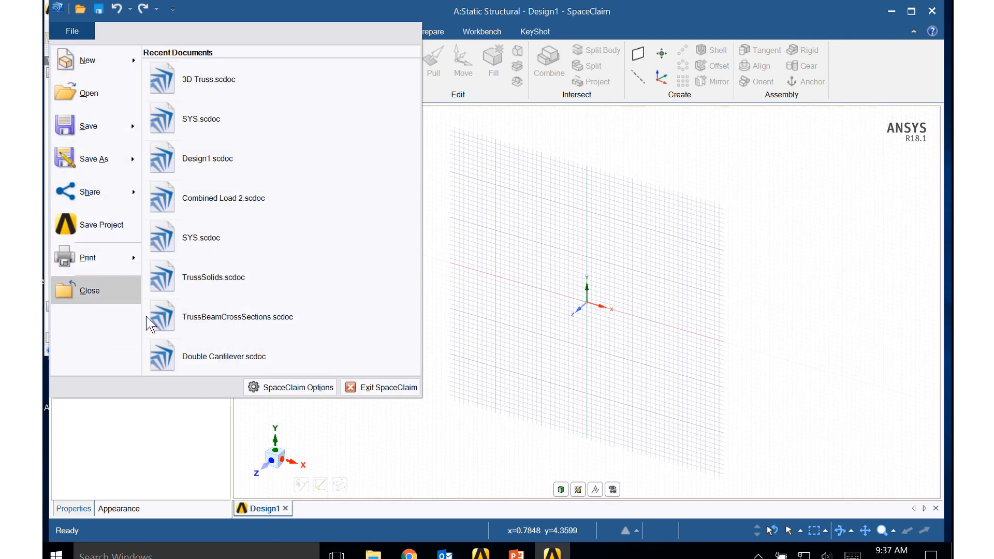
click(279, 390)
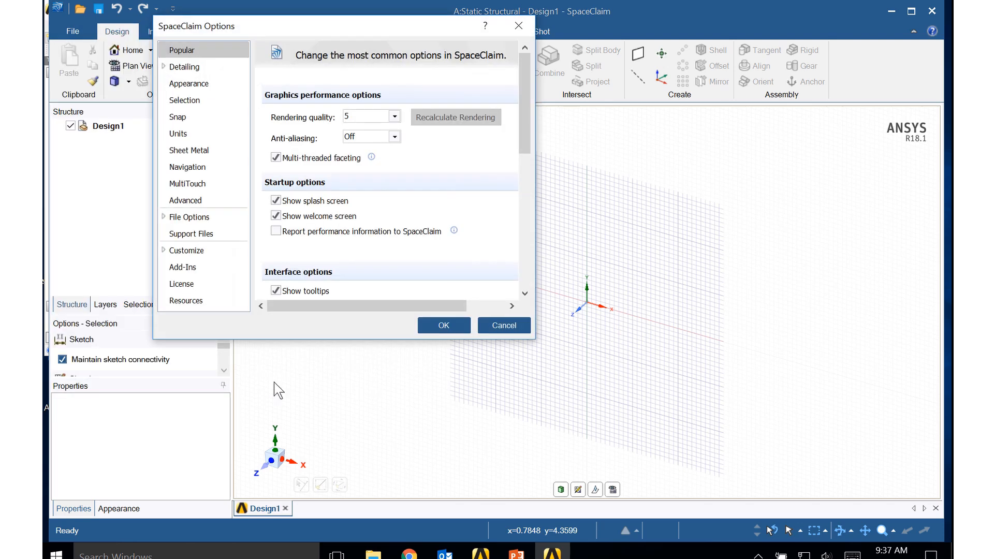
click(202, 137)
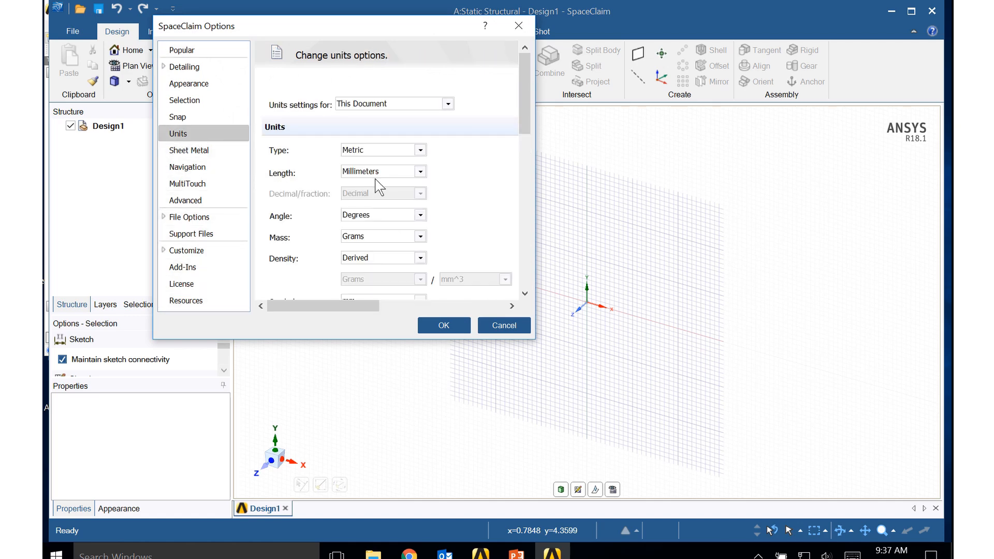
click(421, 173)
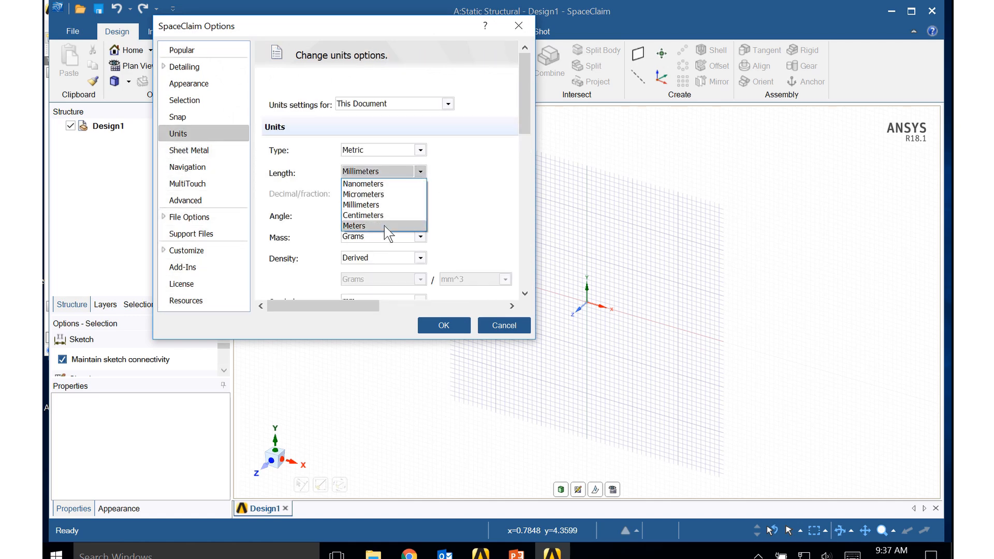
click(389, 228)
drag(526, 119, 525, 268)
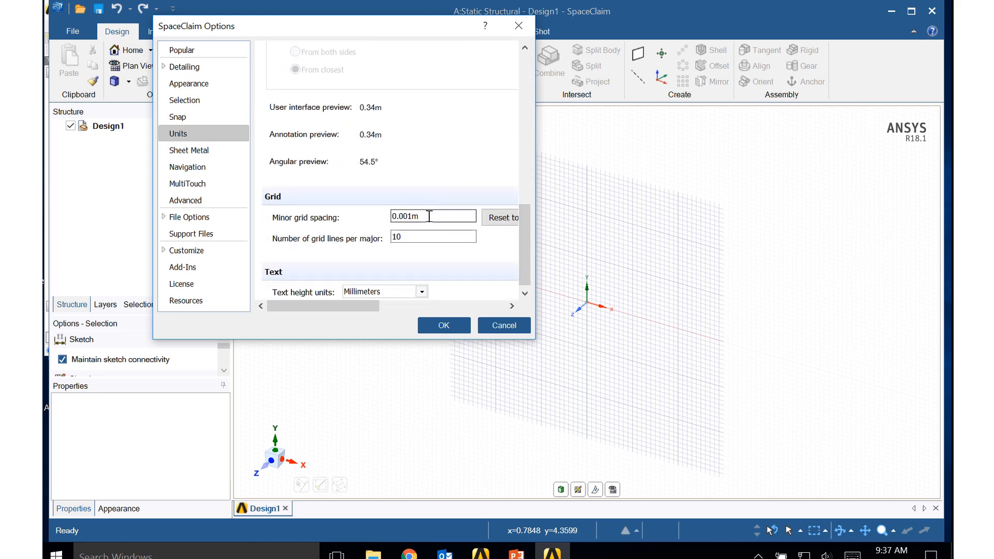
drag(429, 216, 357, 220)
text(0)
key(Return)
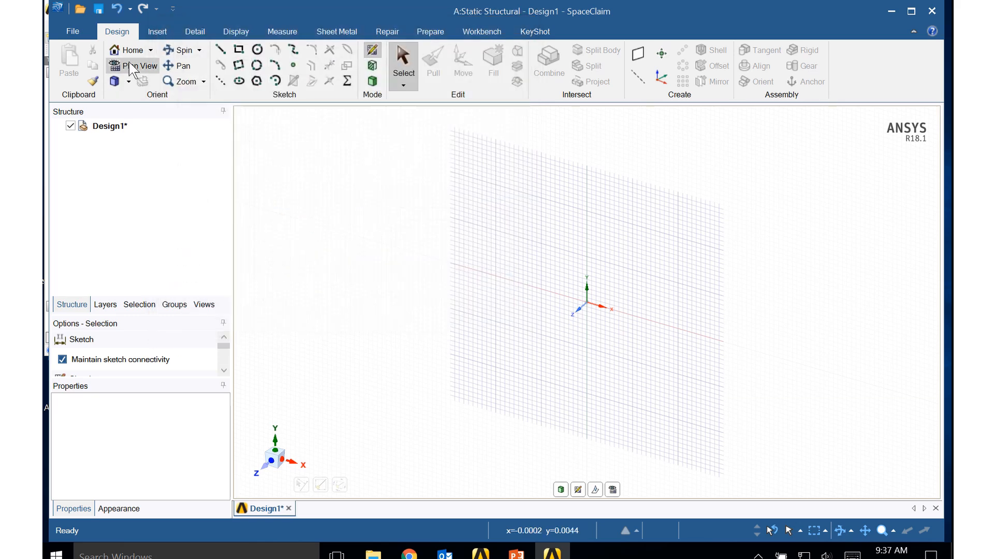
- Start a line at the origin in plan view and switch its dimensions to Cartesian
click(131, 69)
scroll(520, 302, up, 2)
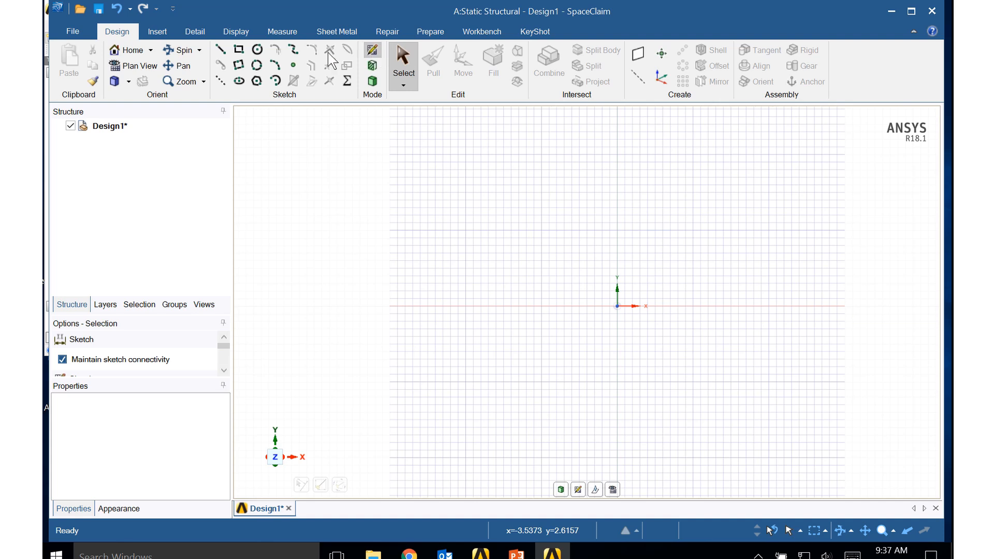
click(219, 49)
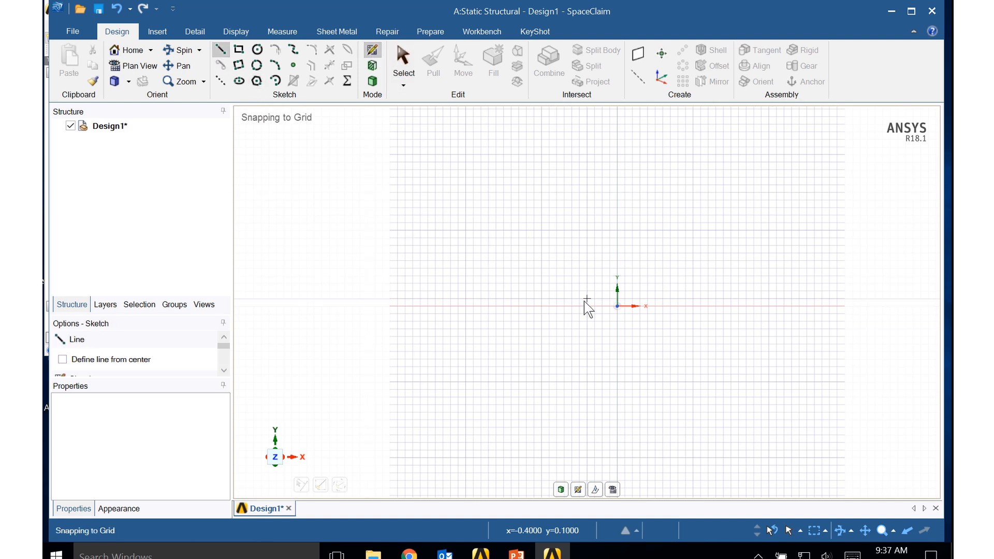
click(619, 310)
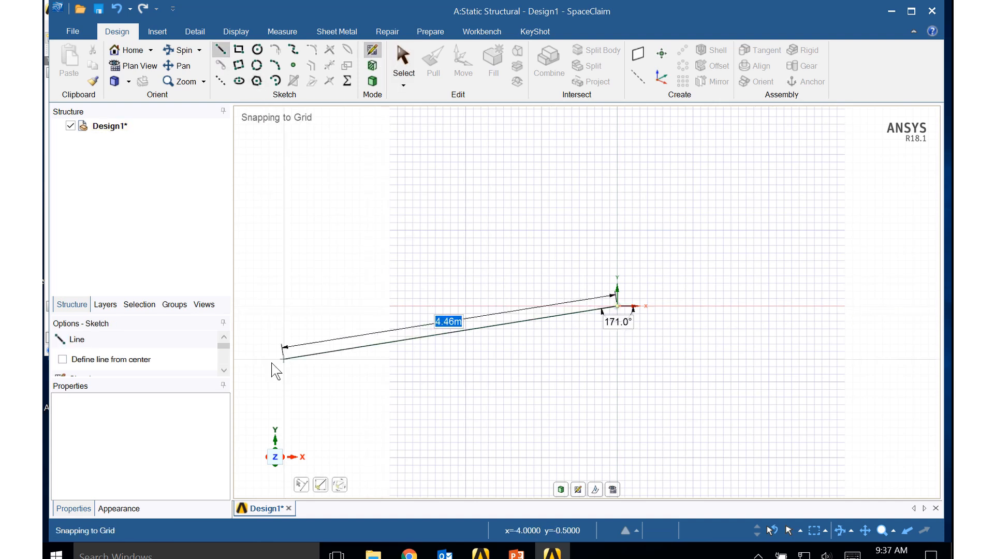
click(224, 371)
click(224, 370)
click(225, 370)
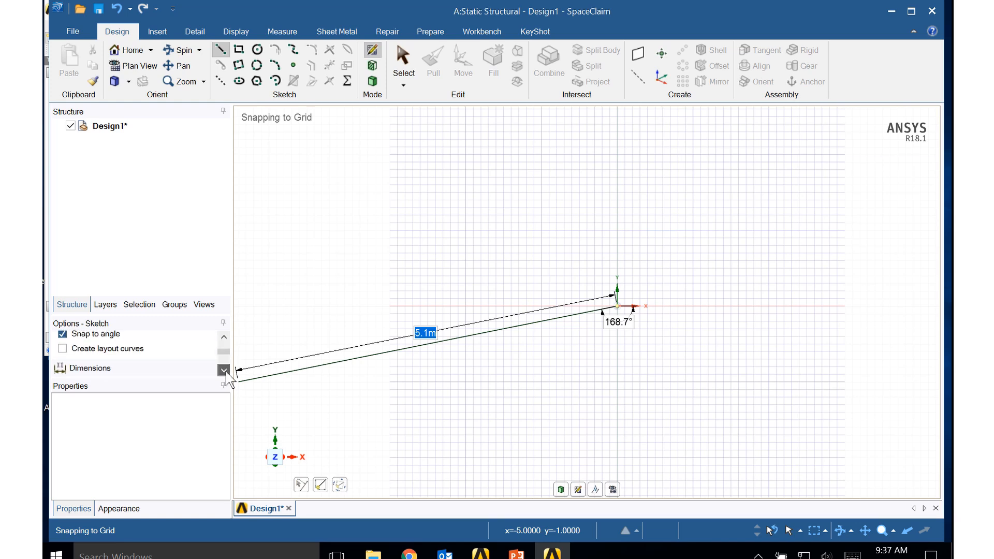
click(224, 370)
click(223, 370)
click(149, 365)
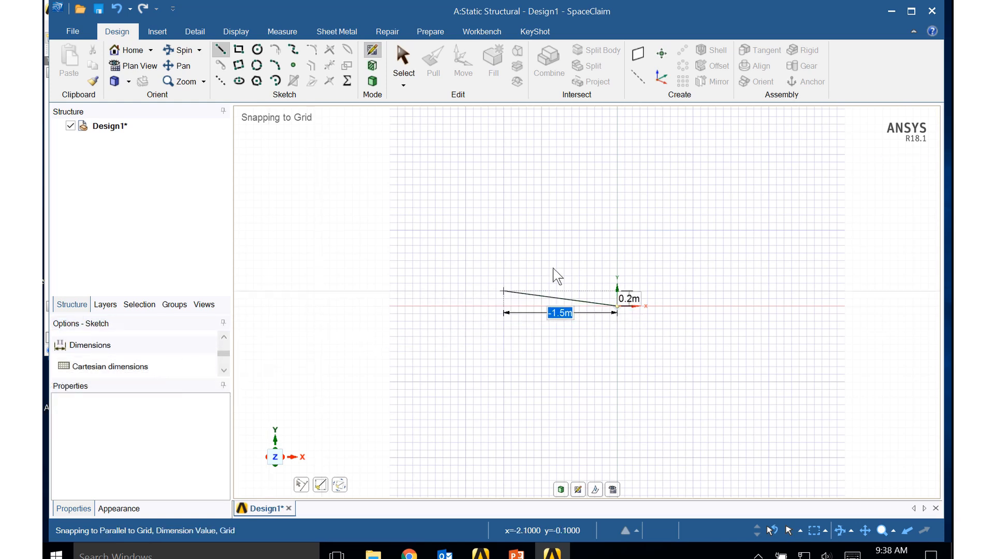
- Draw the line to x = -1 m, y = 2 m and a second line down to x = -2 m, y = 0
click(541, 154)
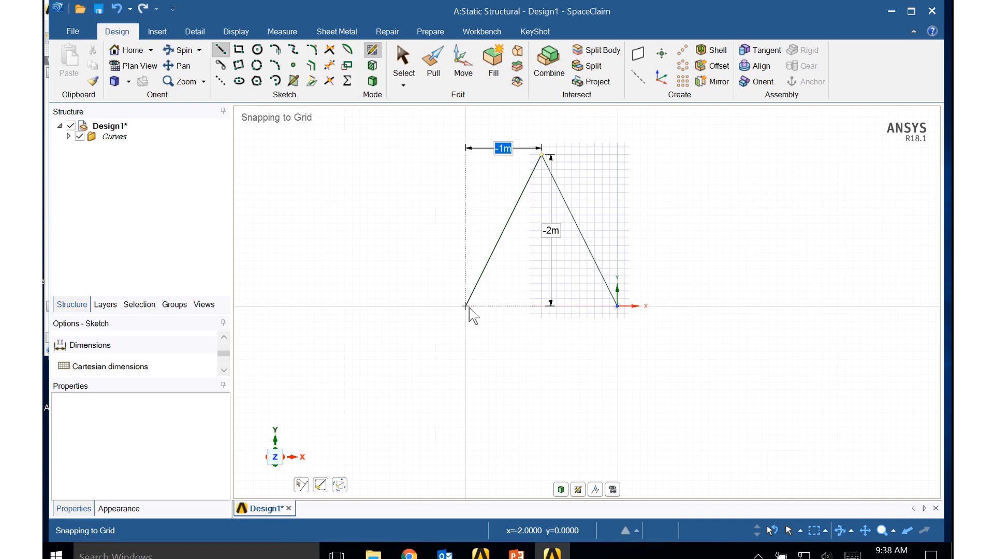
click(466, 306)
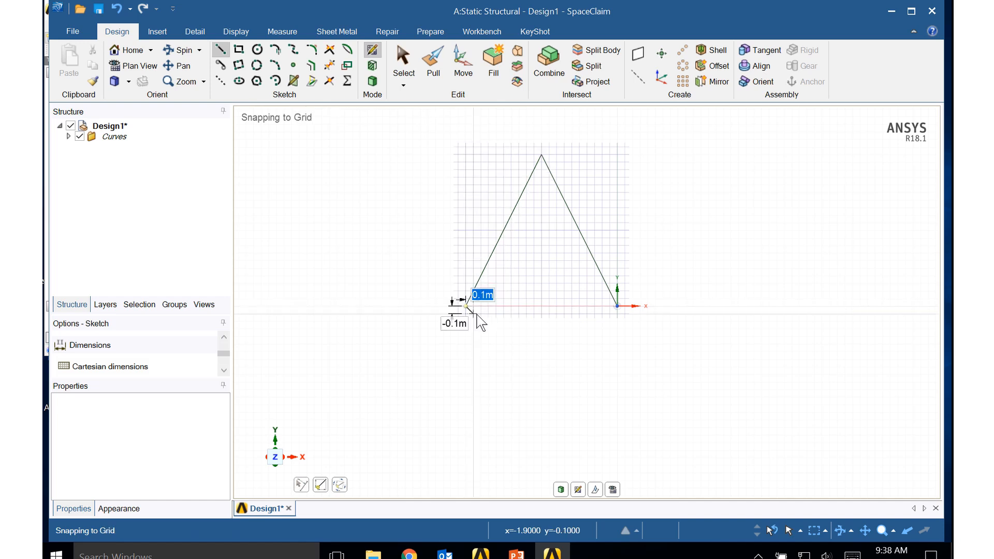
key(Escape)
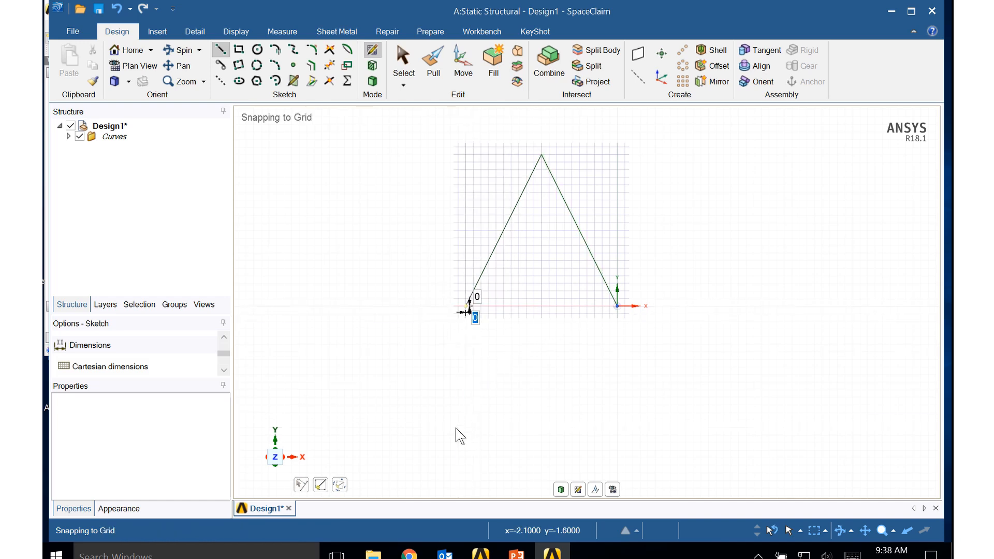
key(Escape)
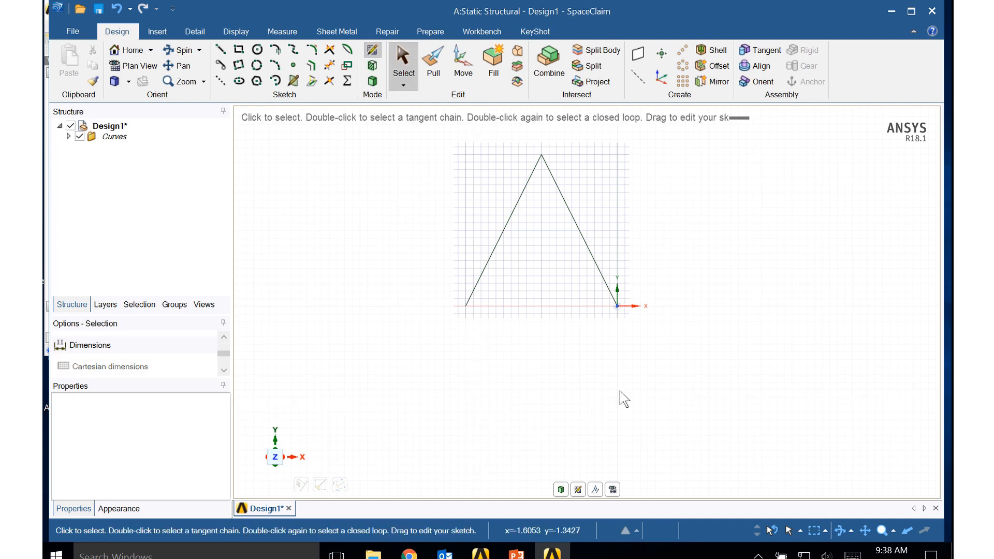
- Copy both sketch lines 3 m in the negative Z direction in 3D mode using Move
mouse_move(641, 390)
middle_down()
mouse_move(612, 391)
mouse_move(573, 371)
mouse_move(574, 390)
middle_up()
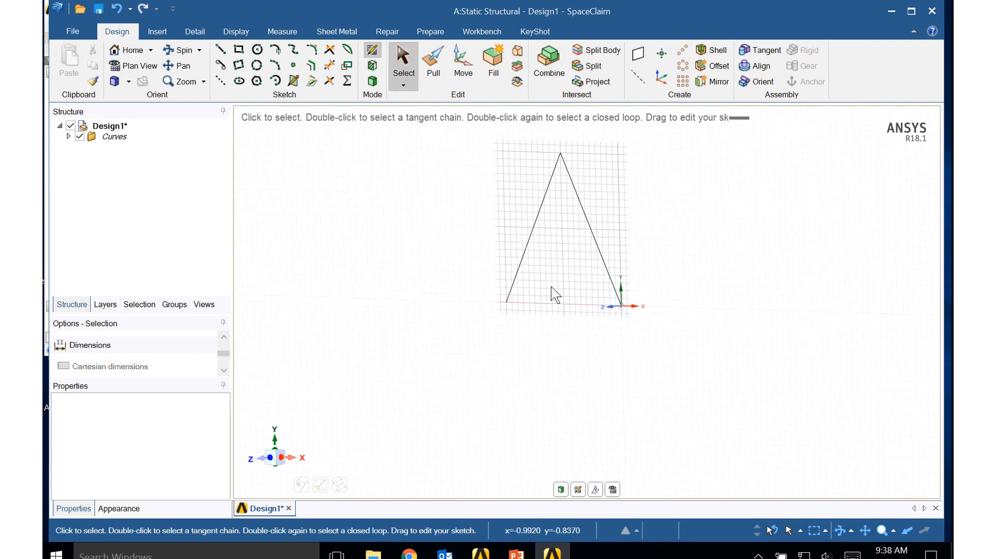
click(534, 238)
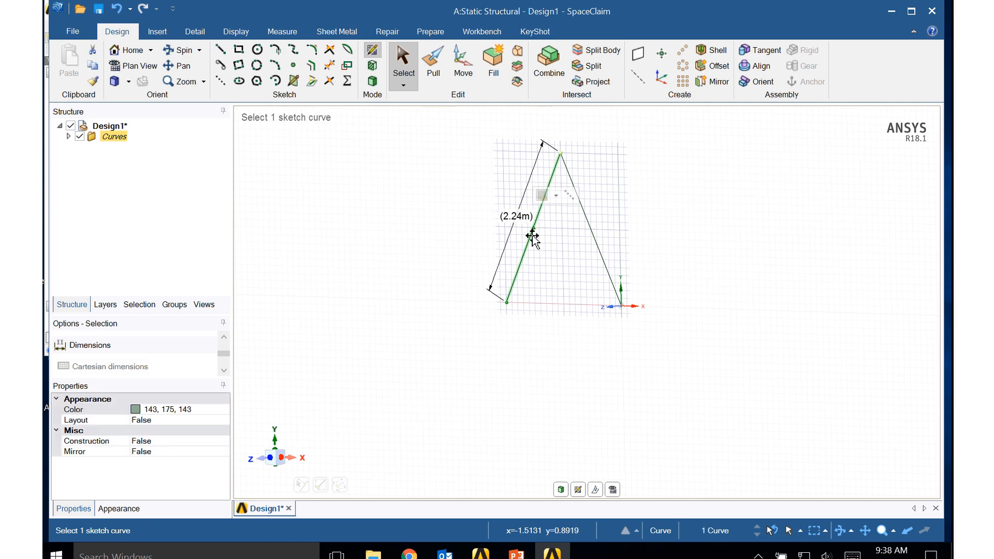
ctrl+click(591, 237)
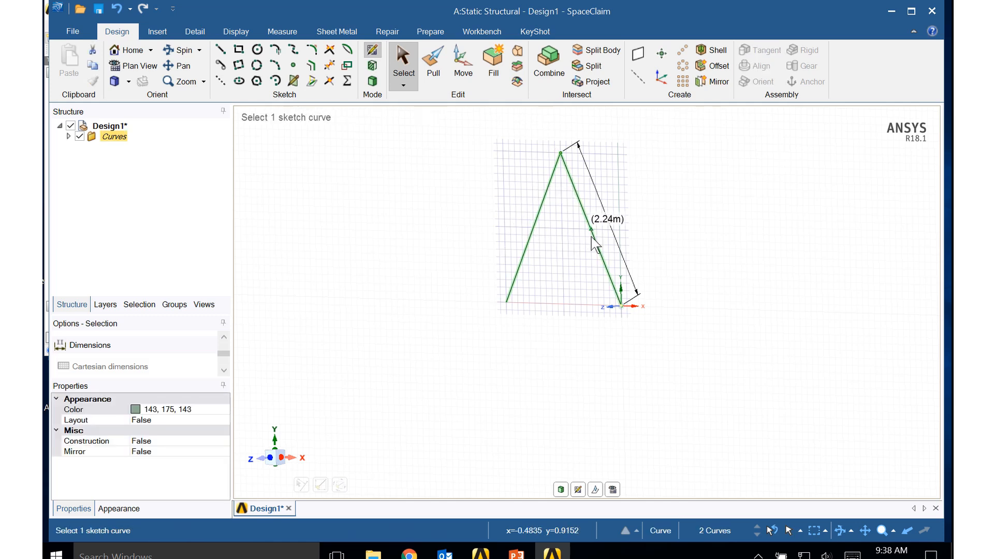
click(456, 58)
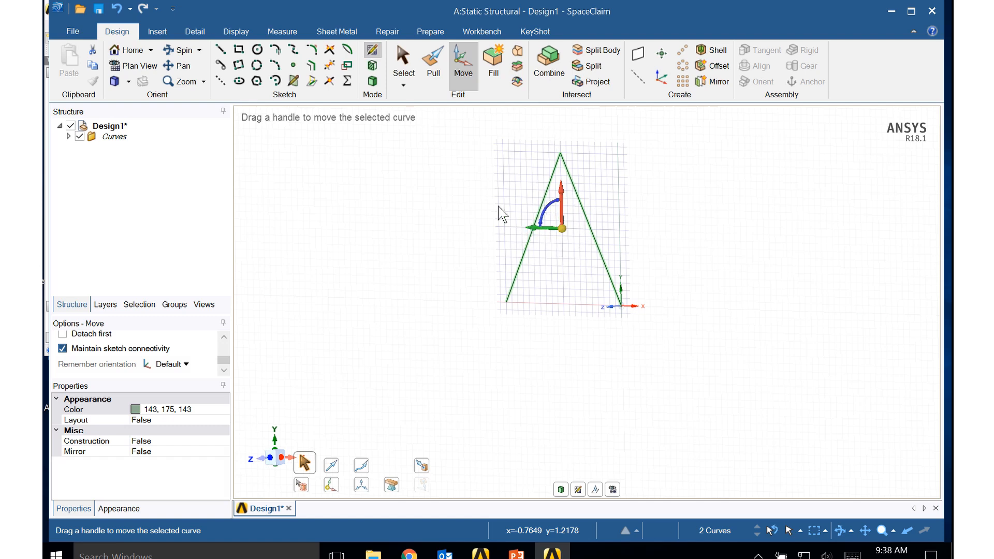
click(372, 81)
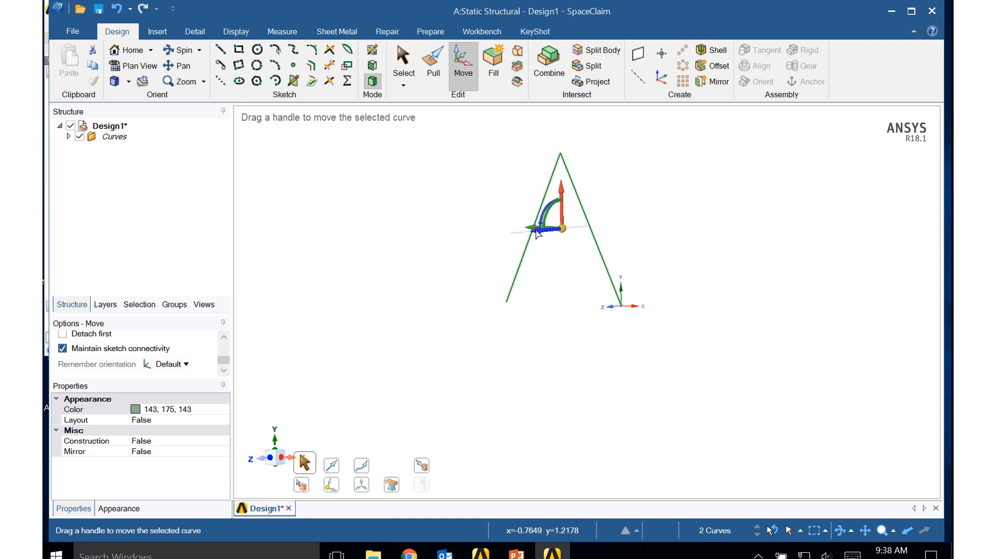
ctrl+drag(538, 234, 682, 215)
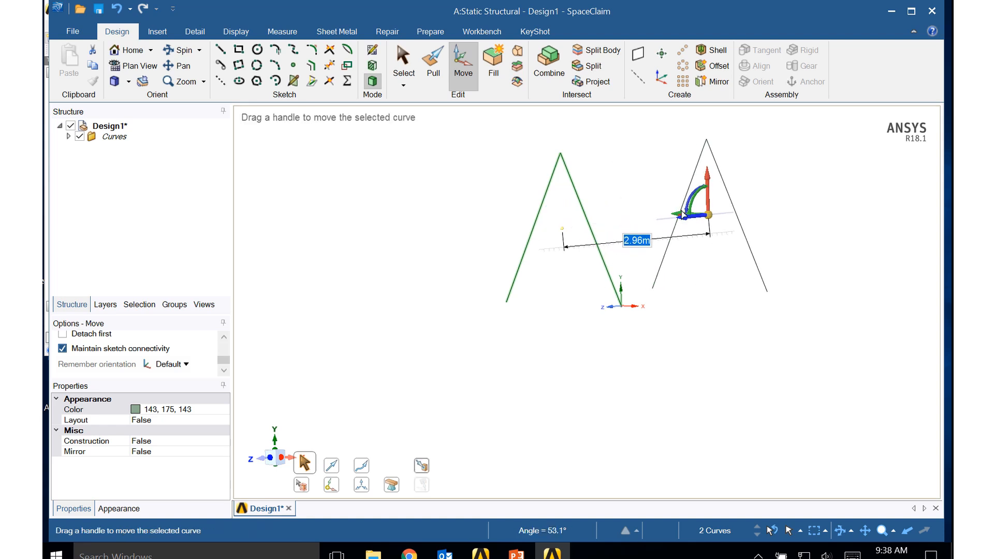
text(3)
key(Return)
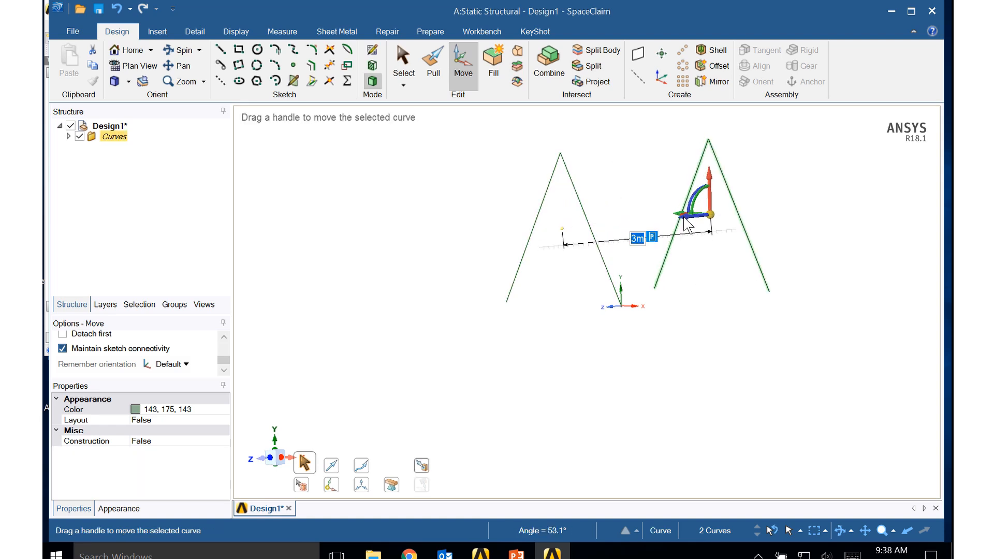
- Try to create a connecting line between the apex points of the two line pairs with Blend
scroll(642, 383, down, 1)
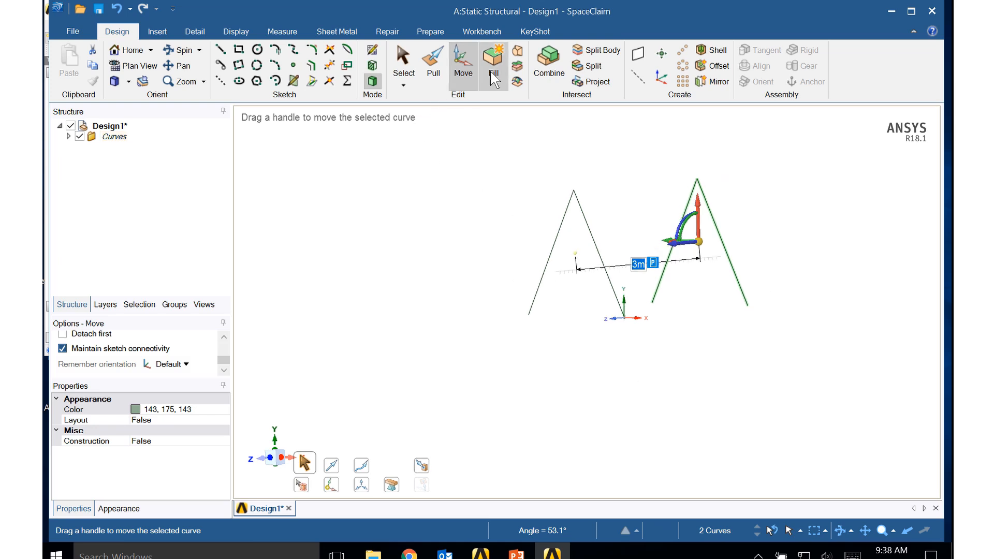
click(517, 50)
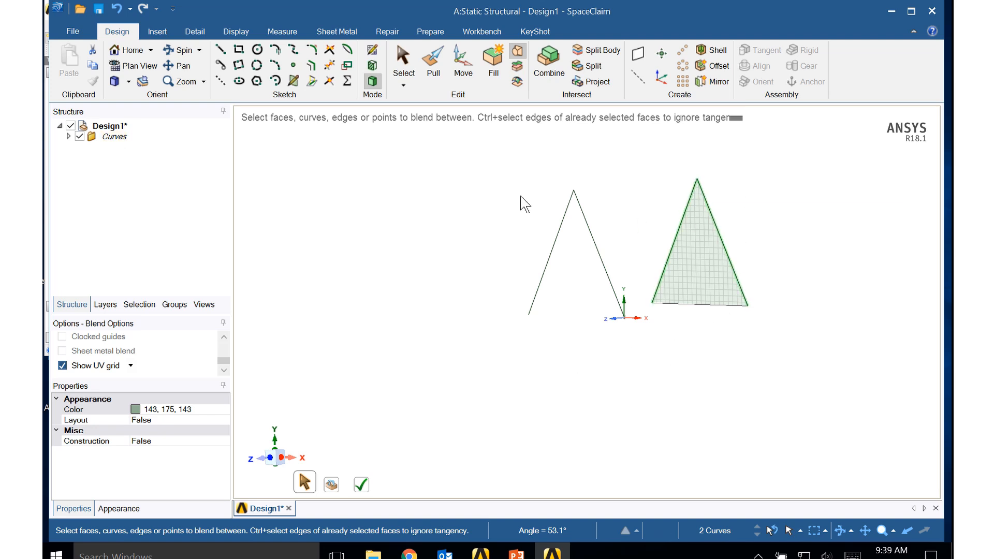
click(117, 8)
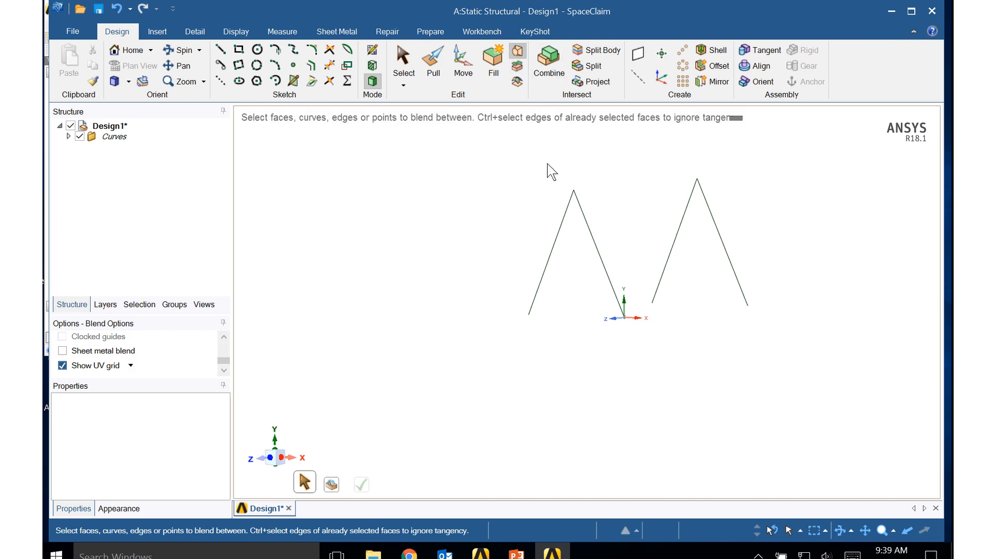
click(576, 197)
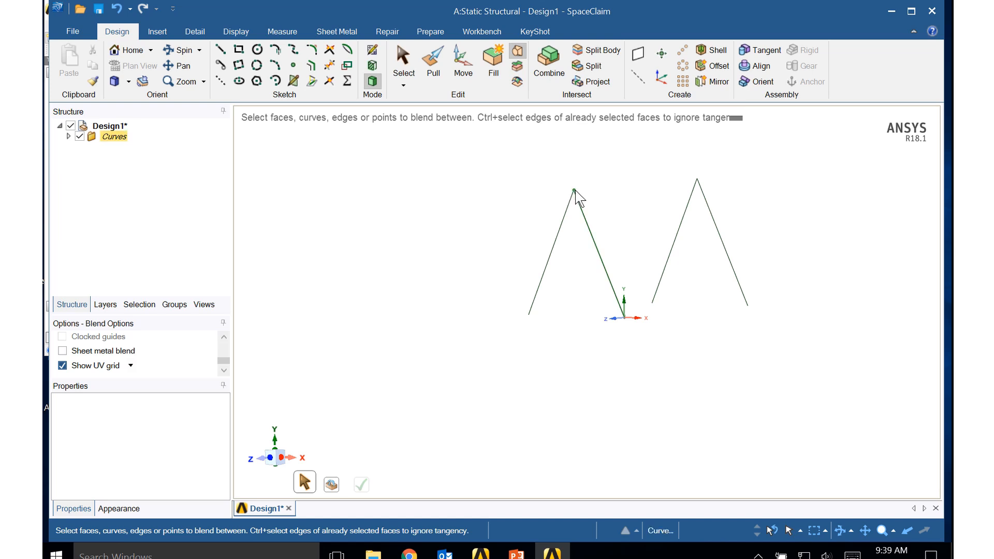
click(575, 191)
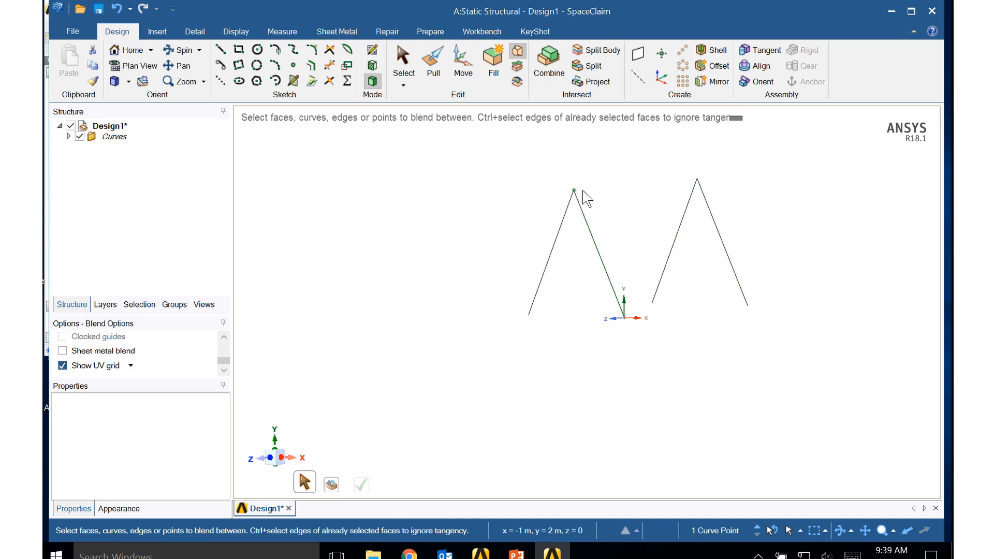
ctrl+click(697, 180)
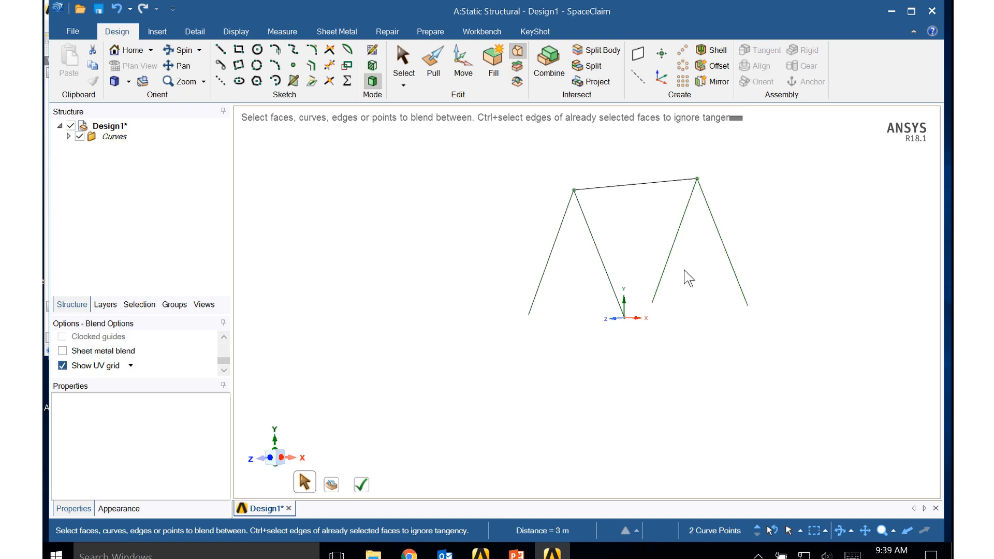
- Copy all four lines 2 m in the positive X direction using Move
mouse_move(624, 409)
middle_down()
mouse_move(672, 409)
mouse_move(648, 422)
middle_up()
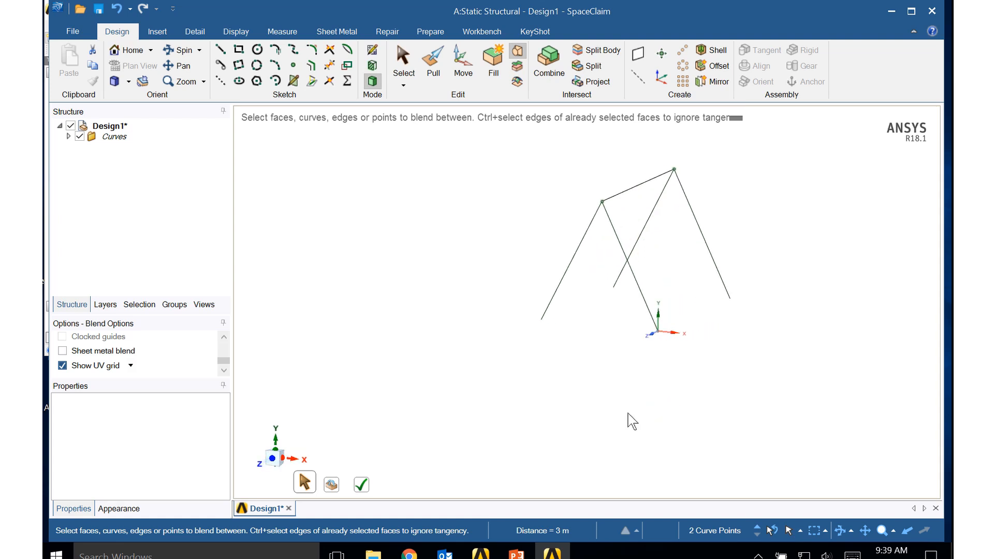
drag(515, 146, 771, 361)
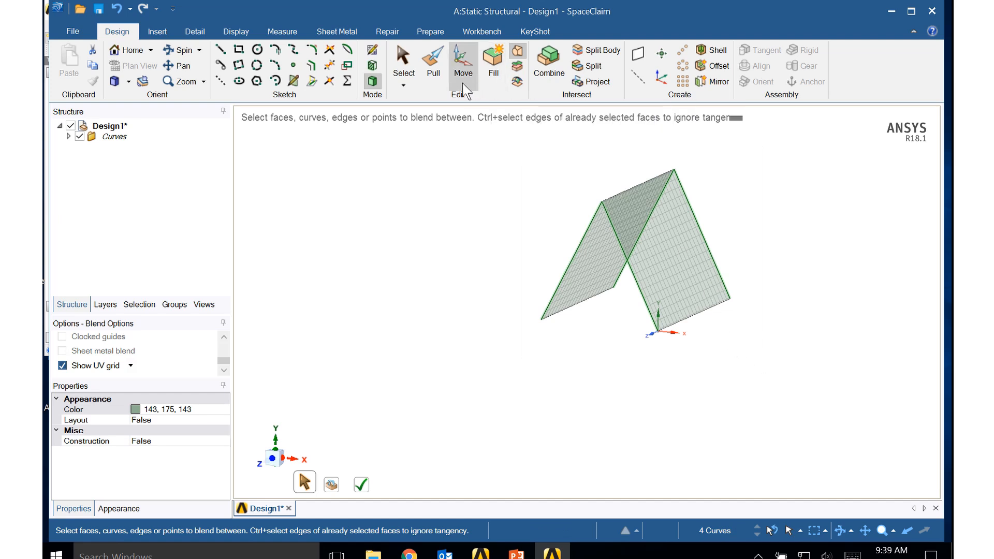
click(465, 66)
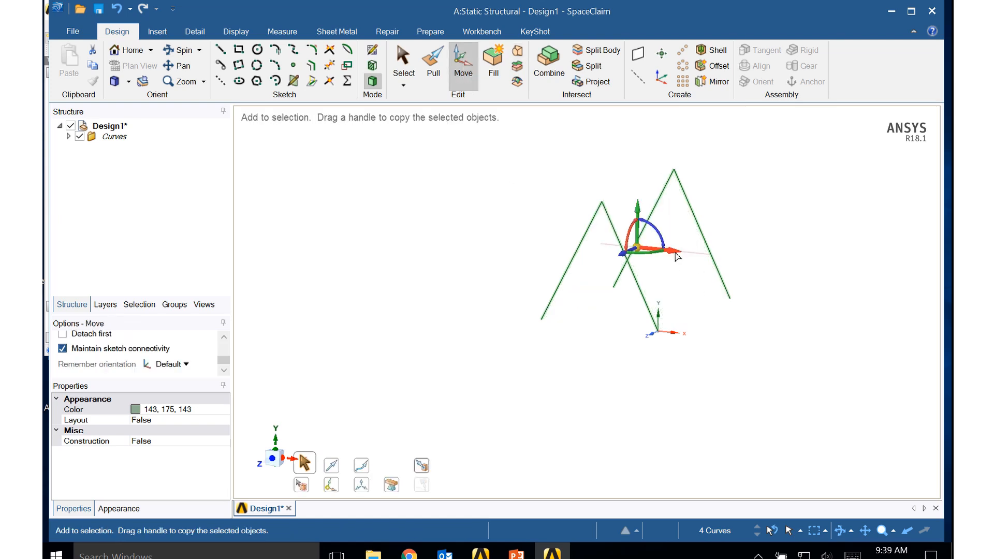
ctrl+drag(674, 253, 783, 268)
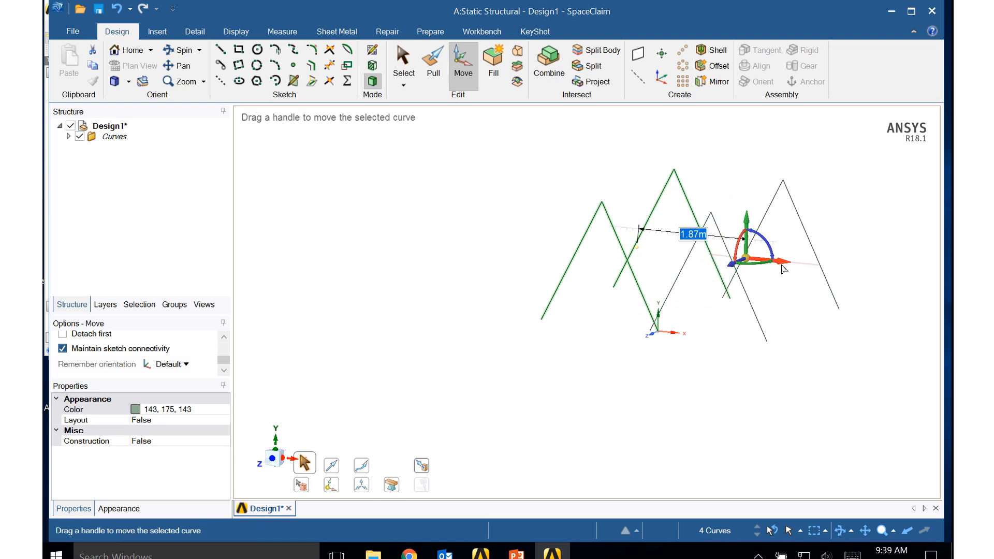
text(2)
key(Return)
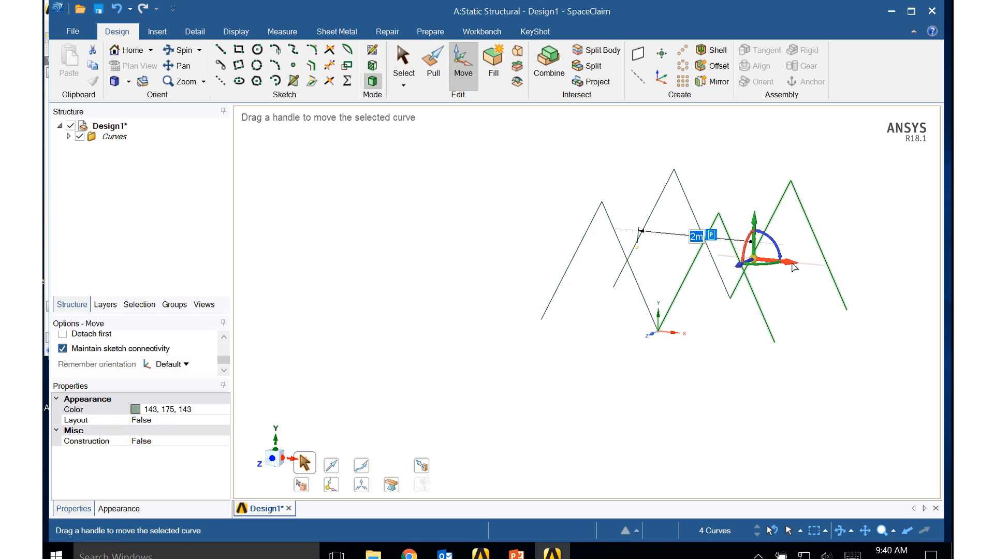
- Copy the four selected lines another 2 m in the positive X direction using Move
ctrl+drag(795, 268, 897, 275)
text(4m)
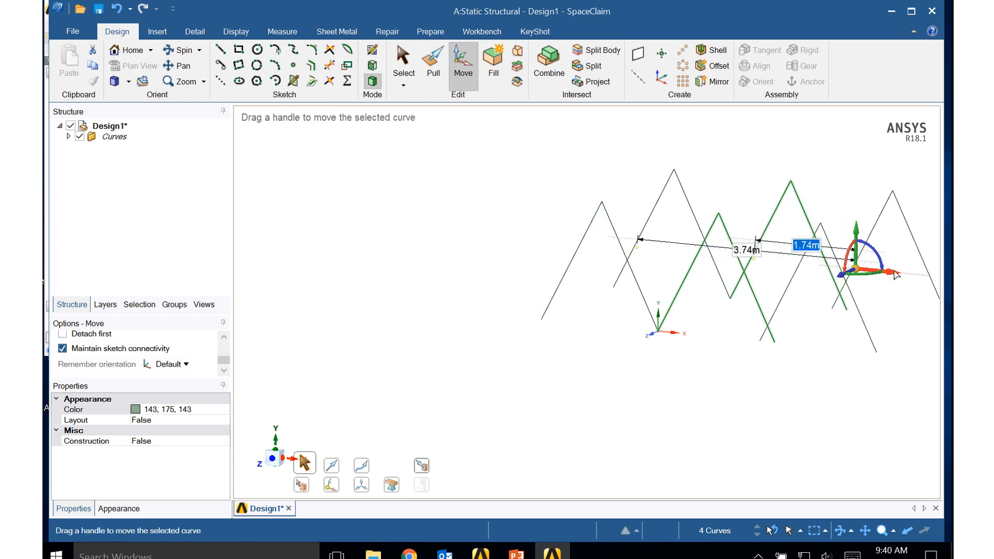
key(Return)
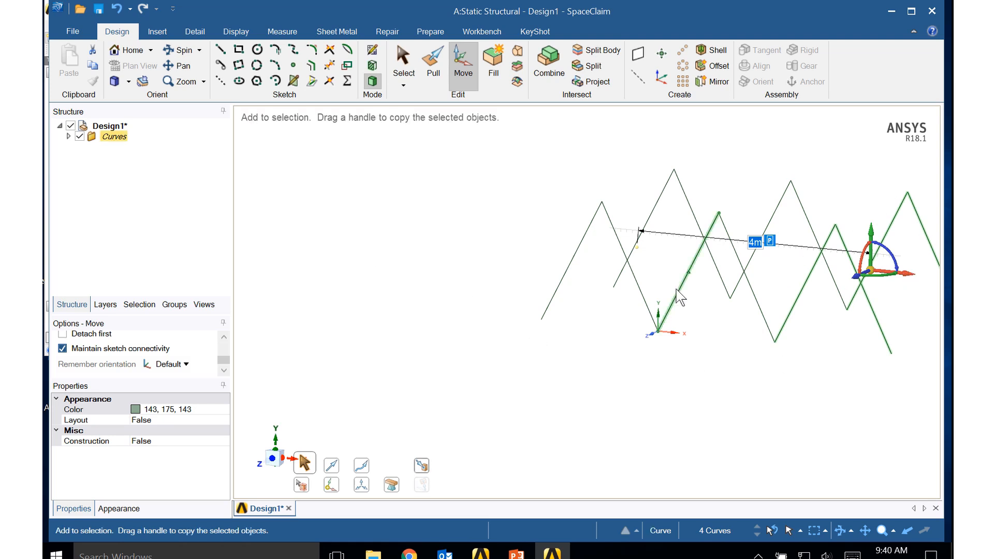
- Create the final copy of the four lines, offset 2 m in positive X from the last copied set, and clear the selection
shift+middle_drag(673, 287, 463, 287)
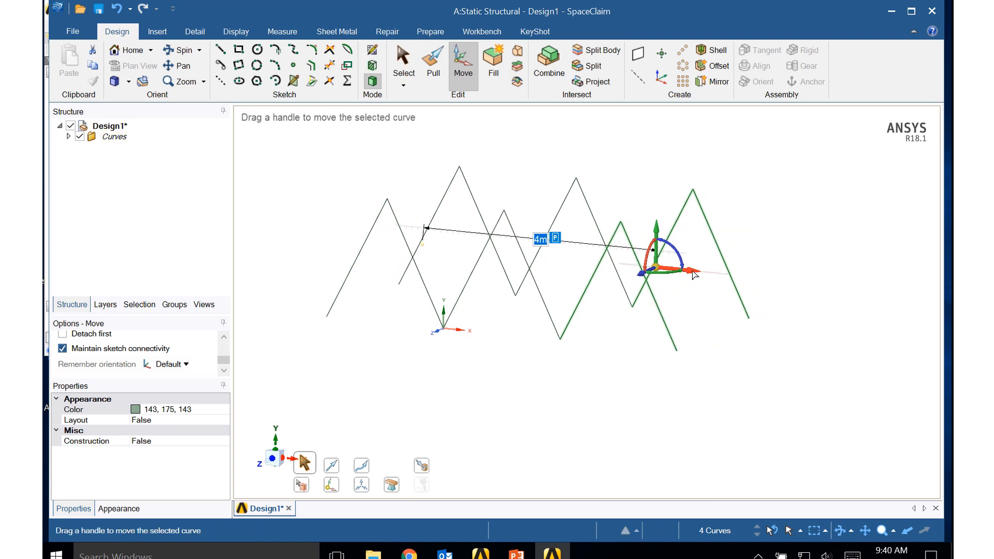
ctrl+drag(694, 275, 809, 286)
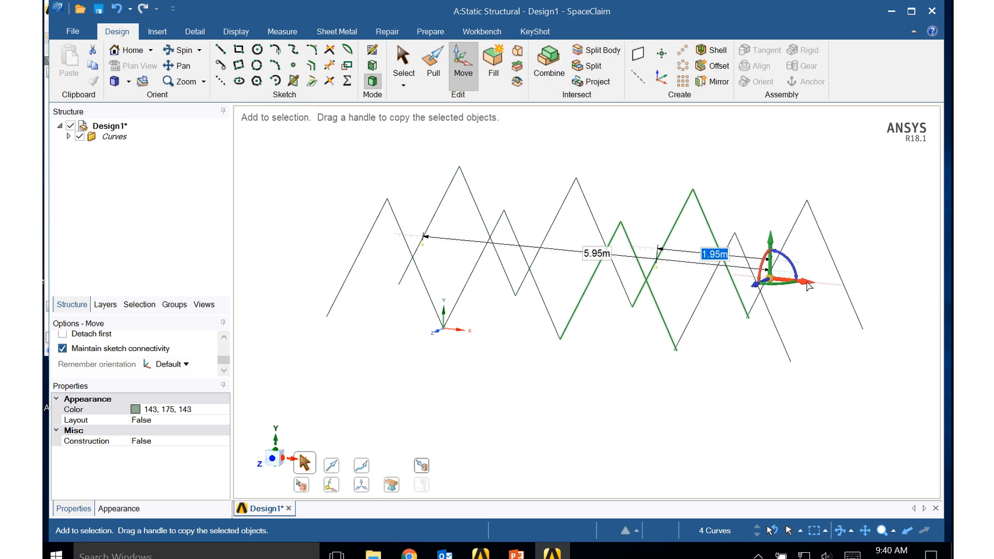
text(2)
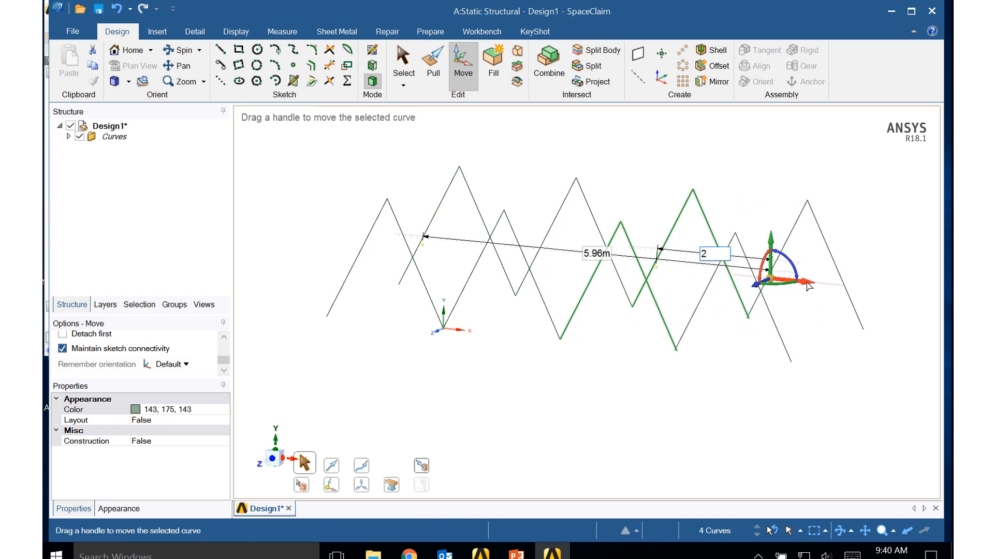
key(Return)
click(686, 418)
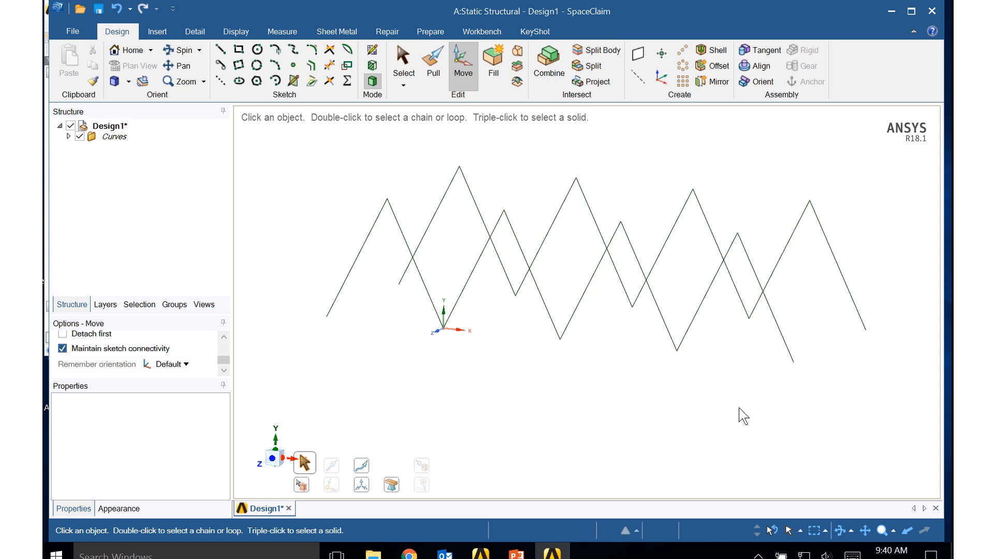
- Use Blend to connect the apexes at x = -1 m, y = 2 m between z = 0 and z = -3 m
middle_drag(738, 409, 702, 415)
mouse_move(699, 425)
middle_down()
mouse_move(685, 421)
mouse_move(690, 429)
middle_up()
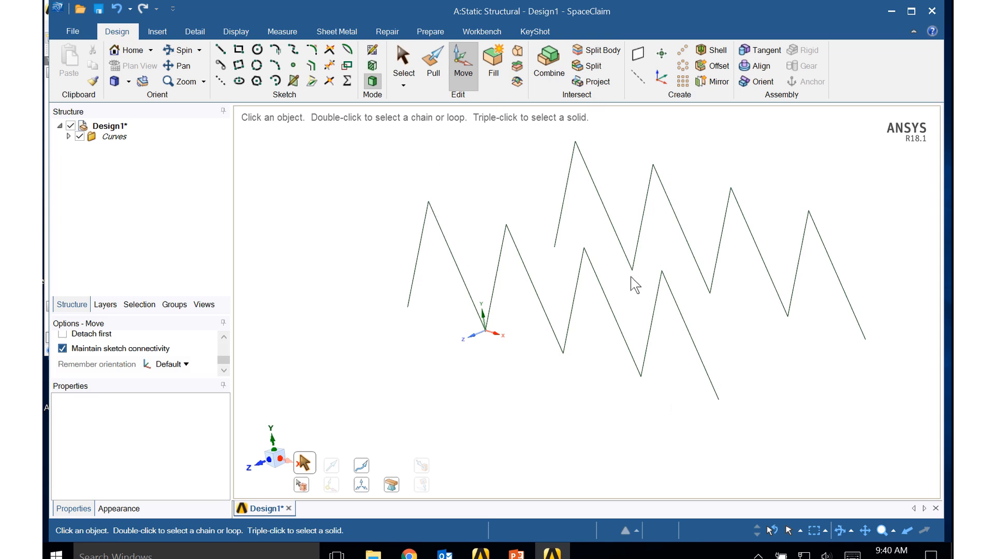
click(518, 51)
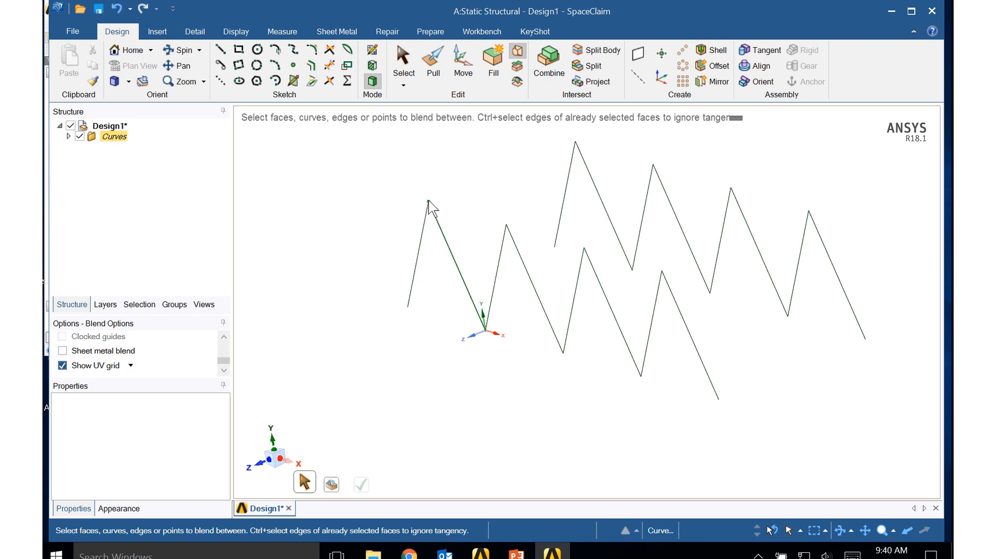
click(429, 202)
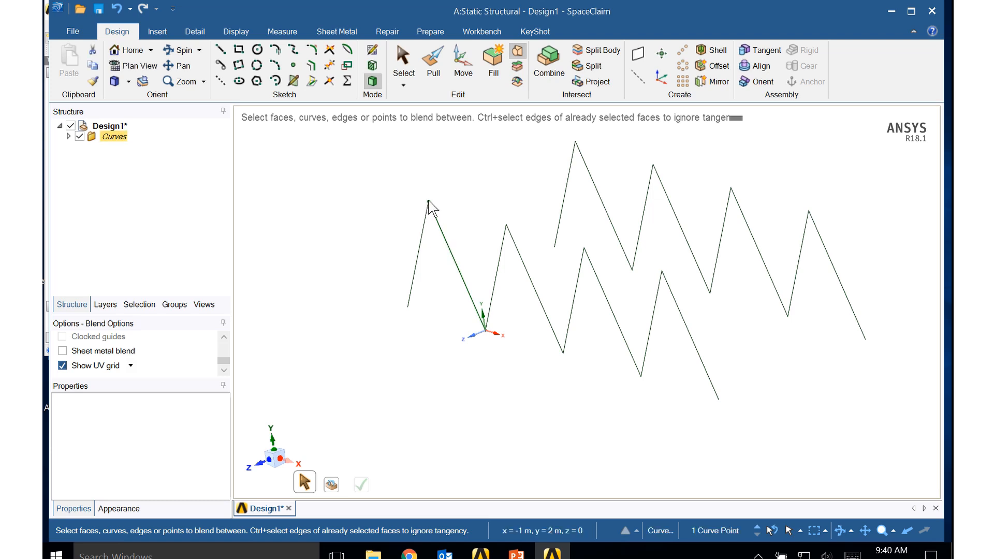
ctrl+click(575, 142)
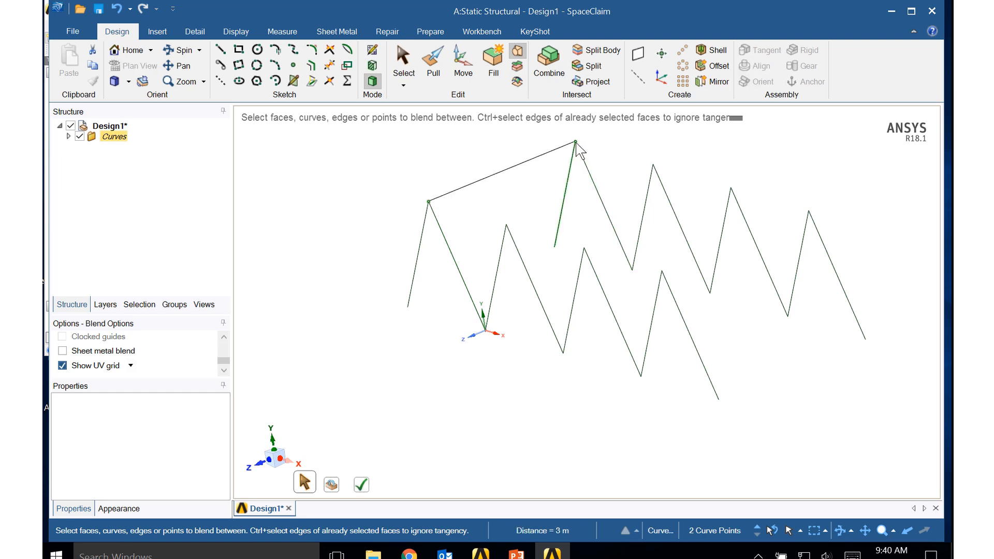
click(507, 225)
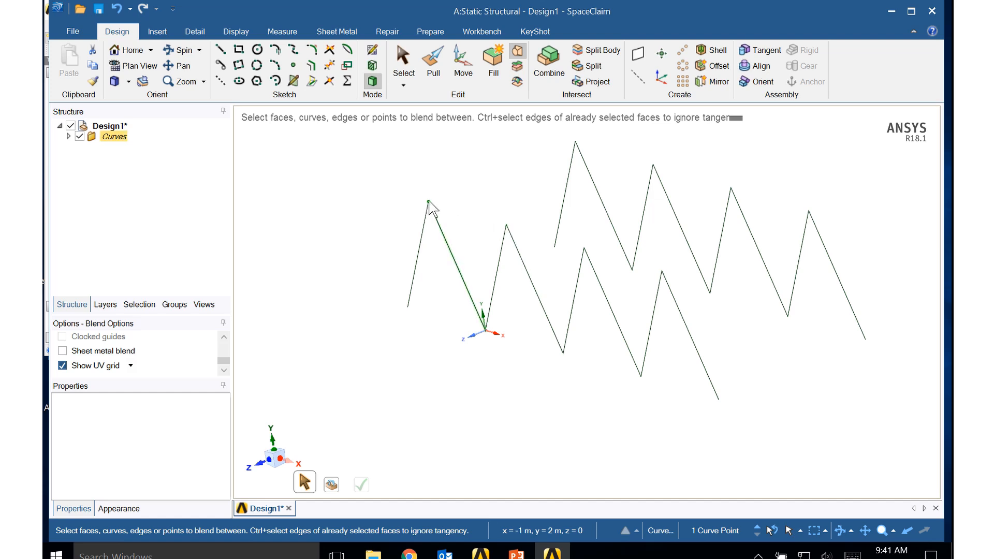
click(576, 142)
key(Return)
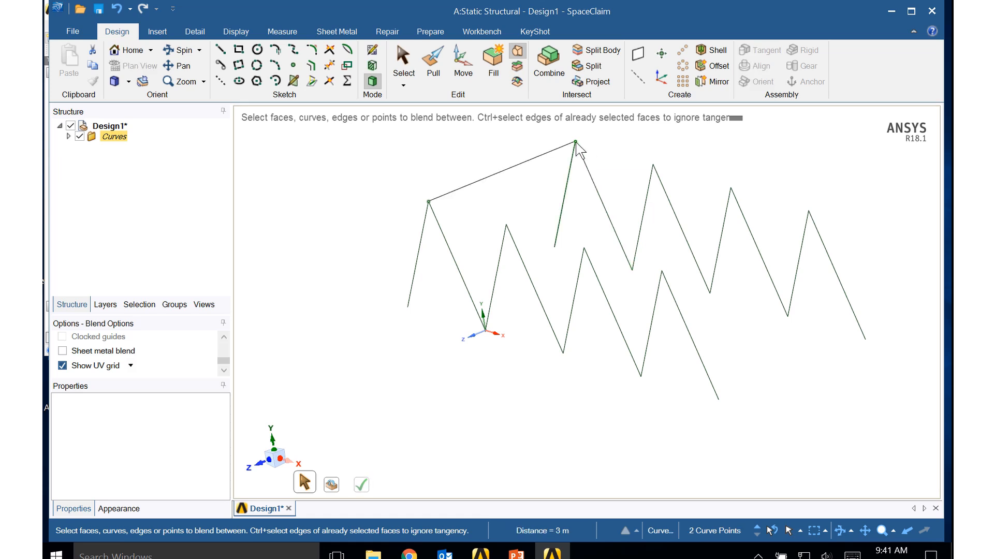
- Connect the facing apex pairs at x = 1 m, 3 m and 5 m with Blend lines across the Z direction
click(507, 226)
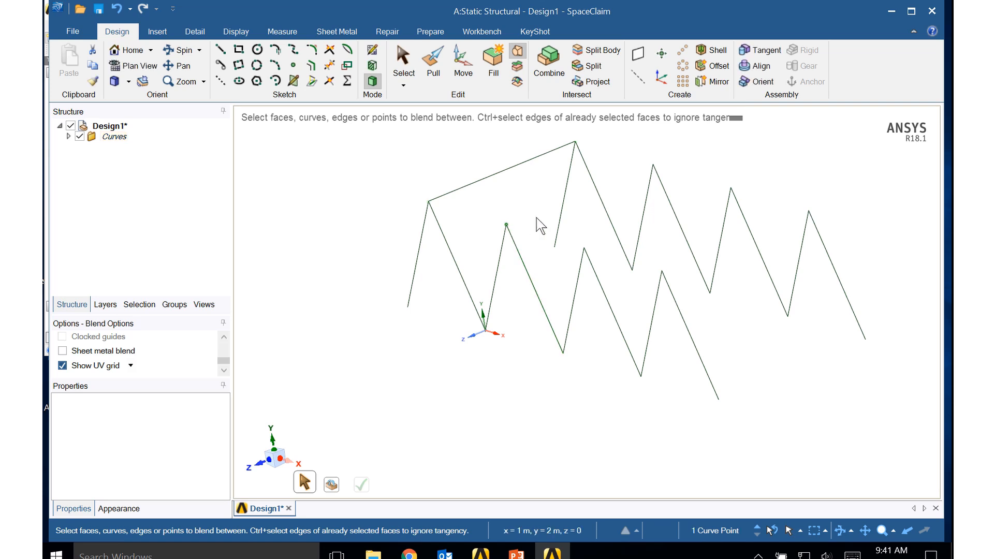
ctrl+click(653, 164)
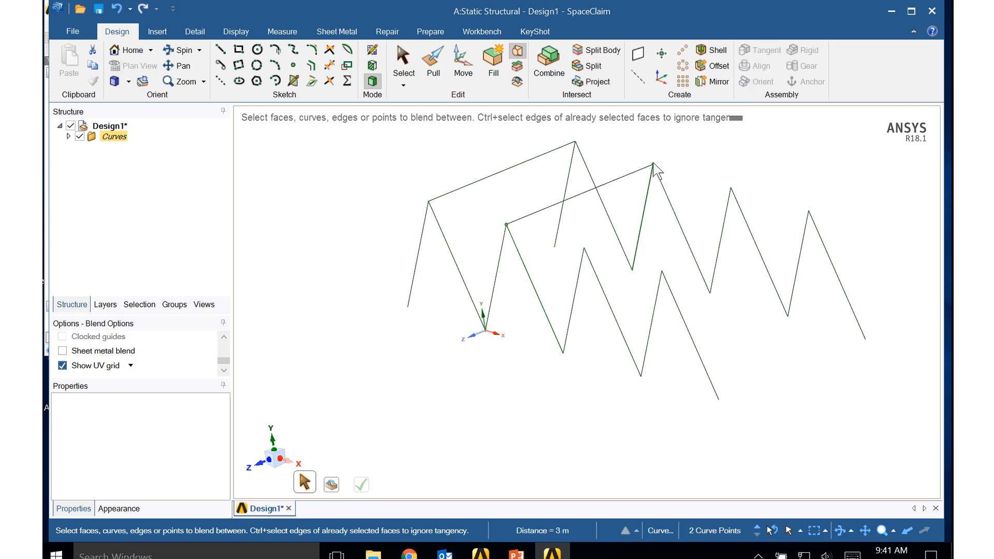
click(584, 249)
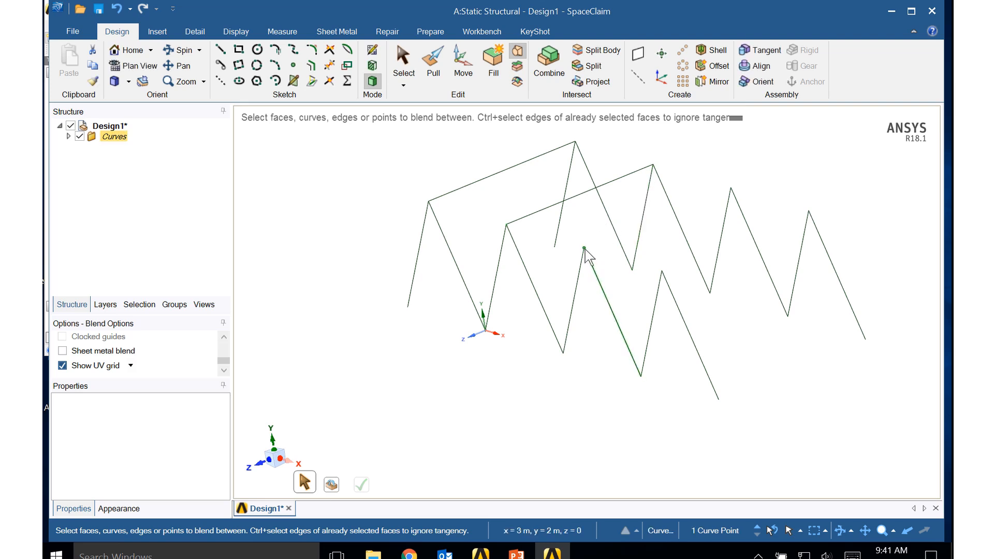
ctrl+click(730, 189)
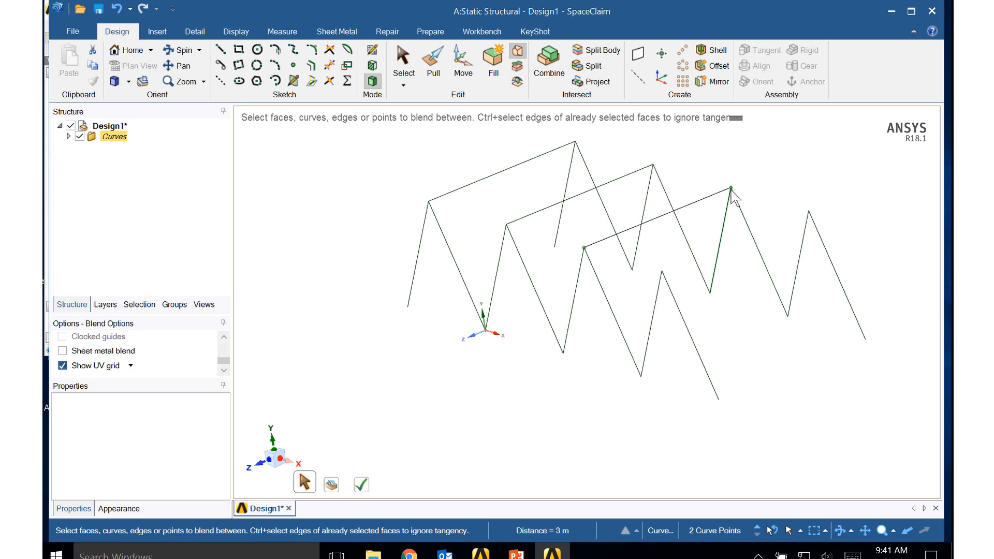
click(663, 271)
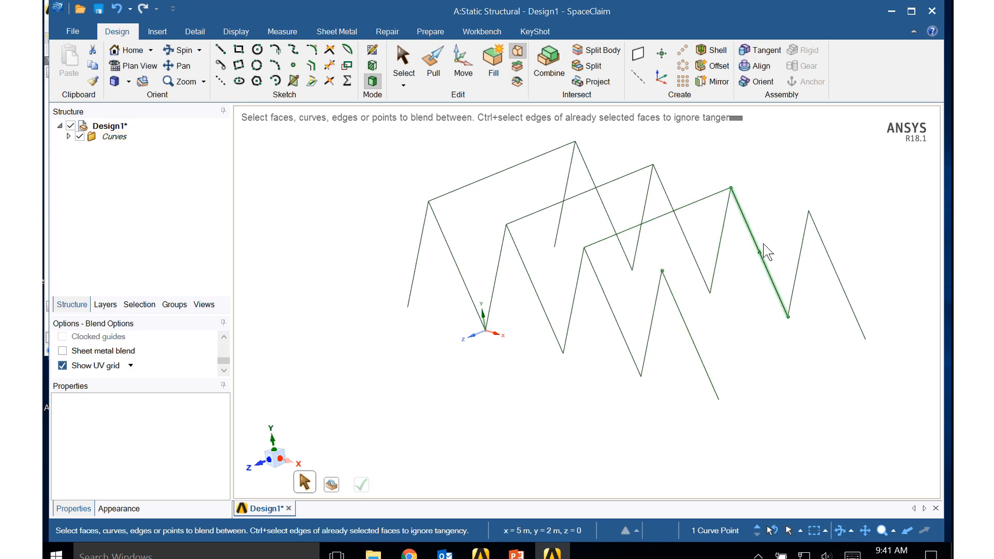
ctrl+click(809, 210)
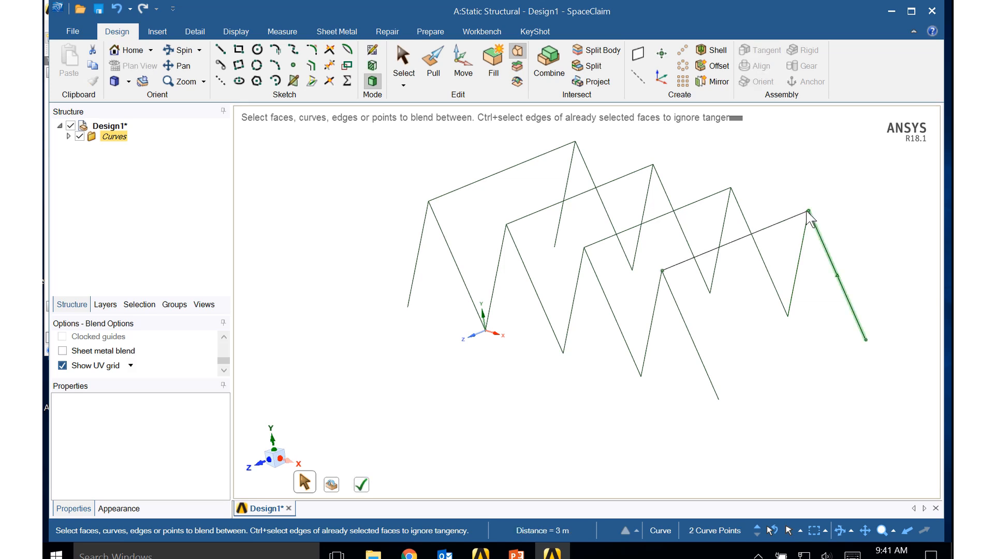
key(Return)
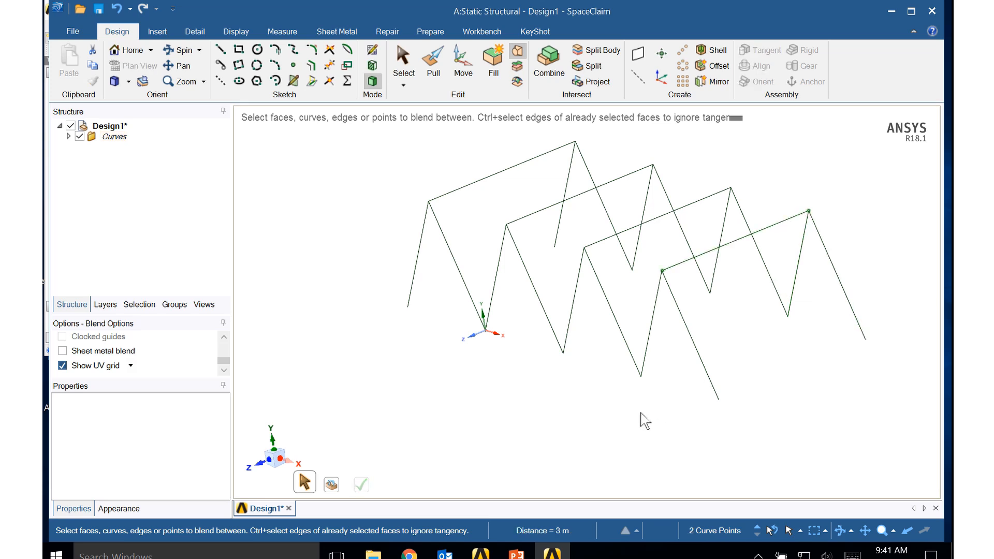
mouse_move(647, 413)
middle_down()
mouse_move(716, 393)
mouse_move(729, 374)
mouse_move(676, 401)
mouse_move(687, 398)
middle_up()
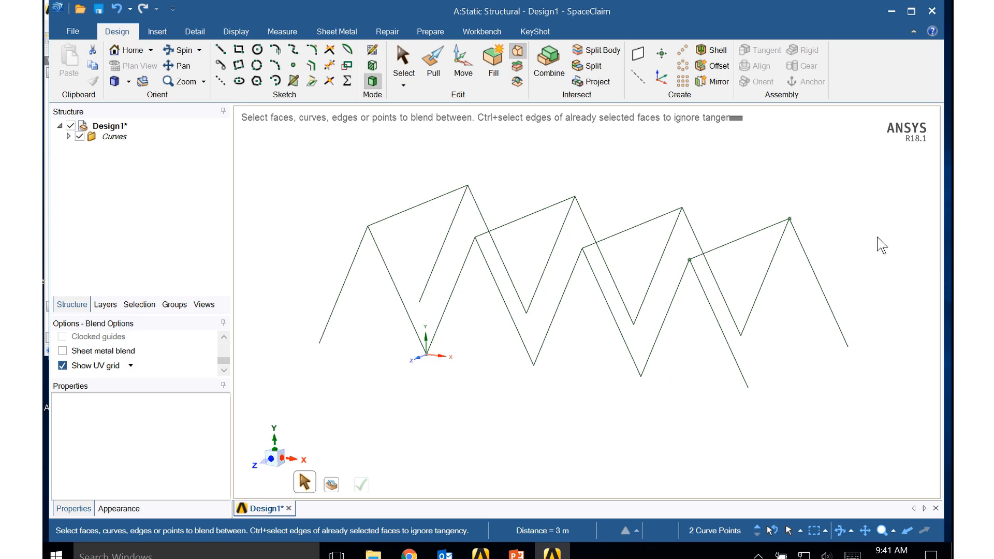
click(468, 185)
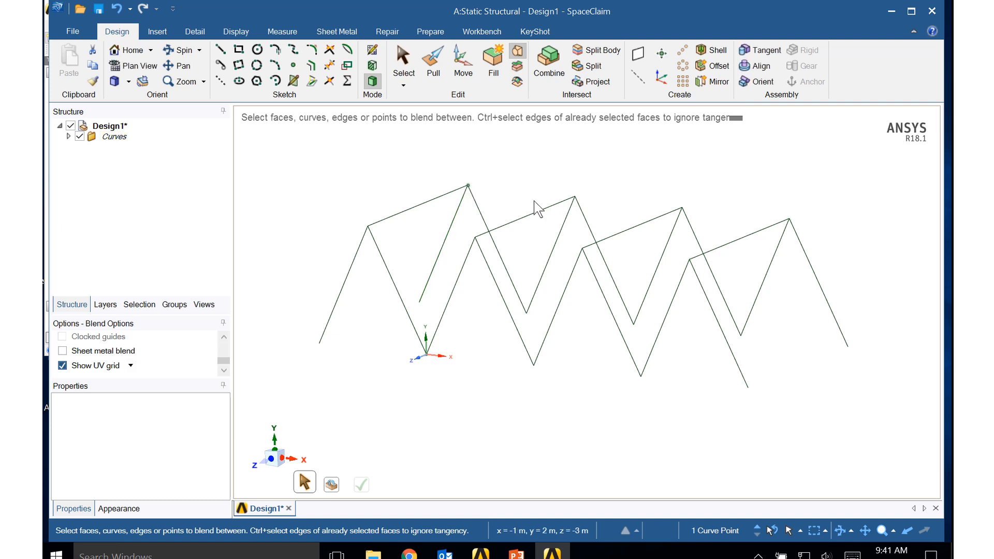
ctrl+click(574, 197)
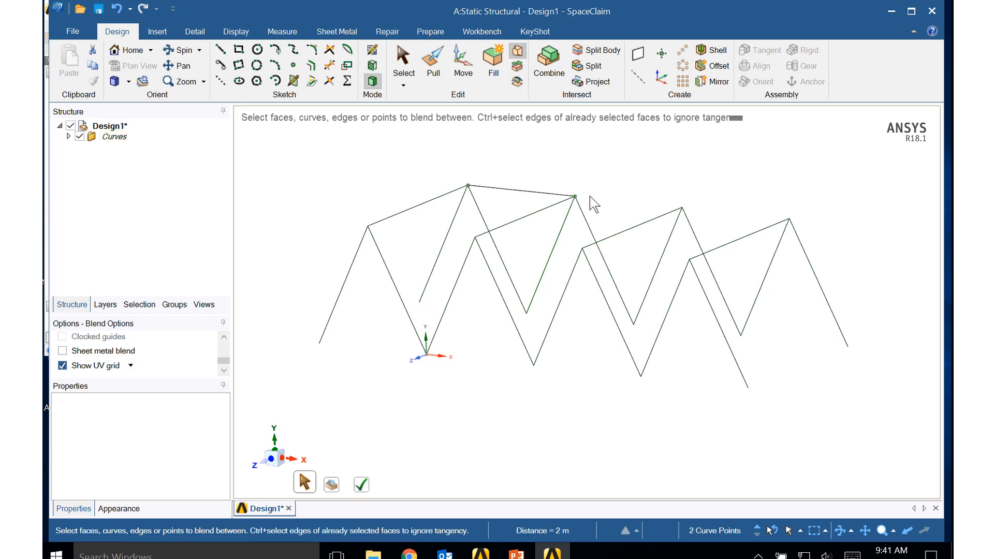
click(574, 197)
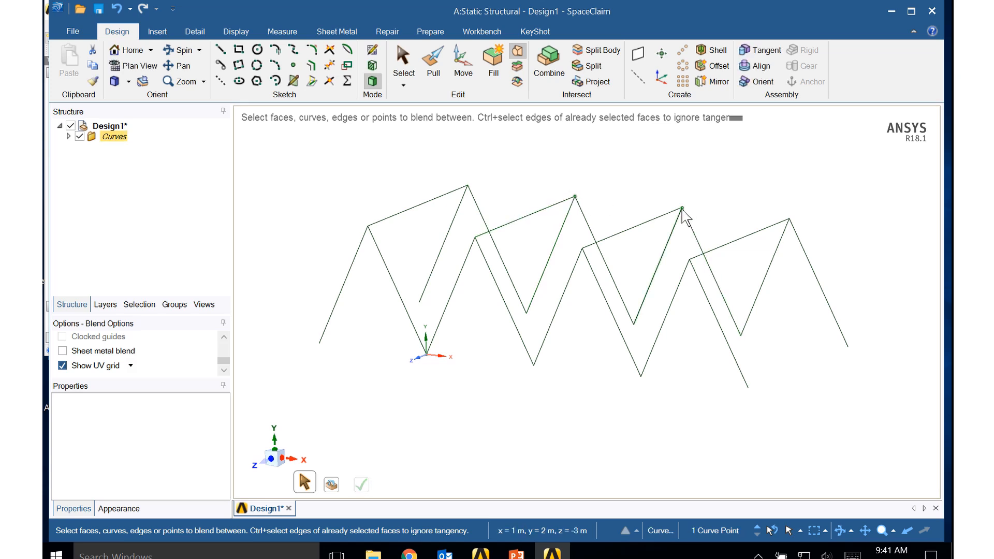
click(684, 210)
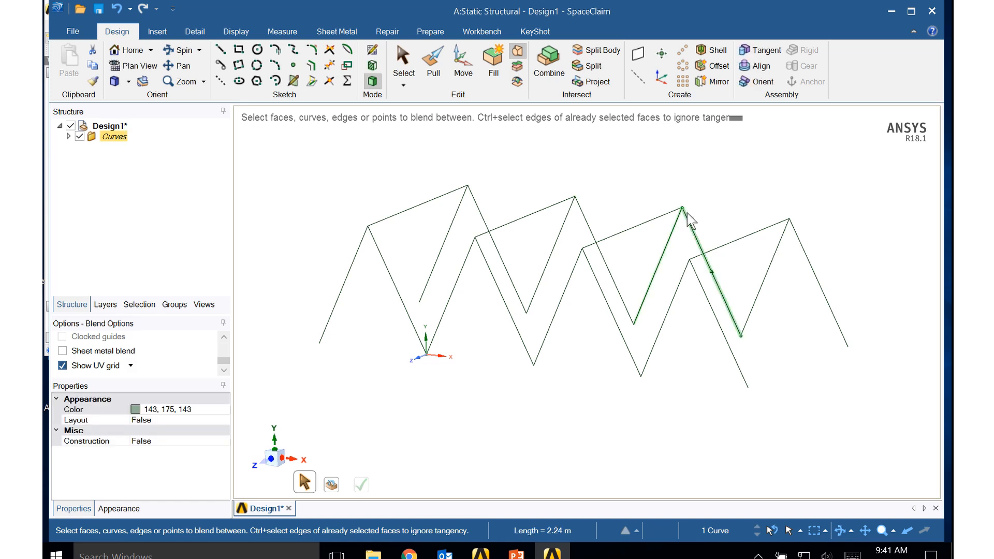
- Connect the four back-row apexes at z = -3 m in sequence with Blend lines along X, starting at x = -1 m
click(468, 185)
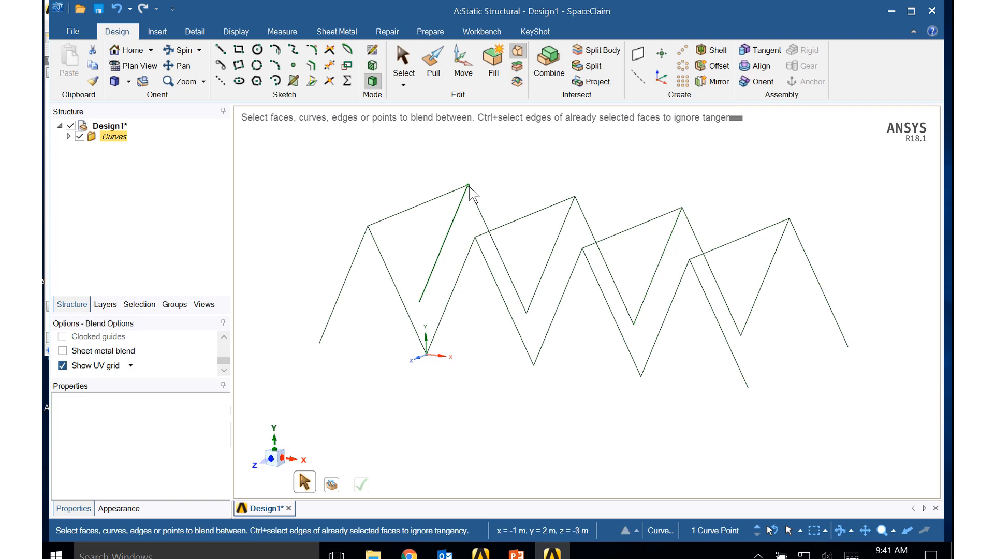
ctrl+click(575, 197)
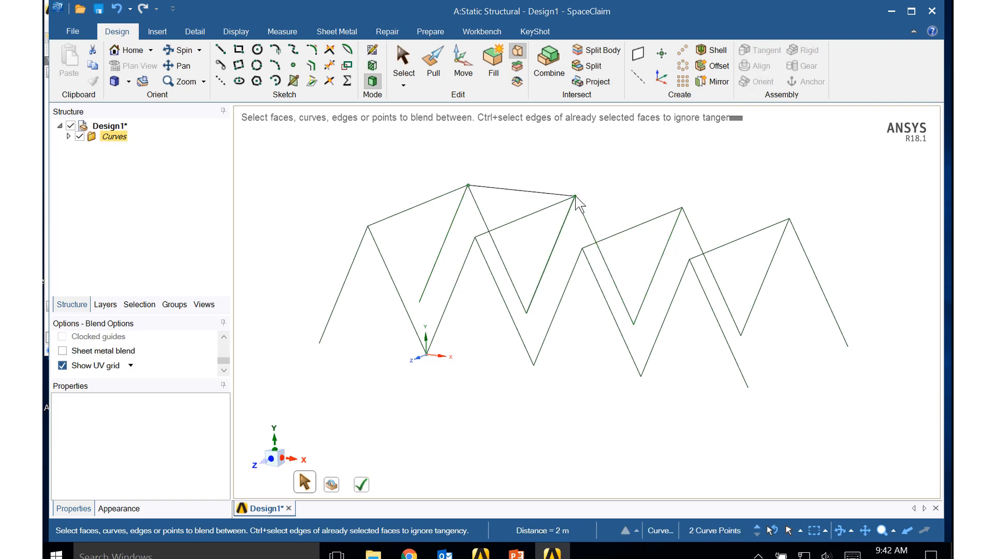
click(574, 196)
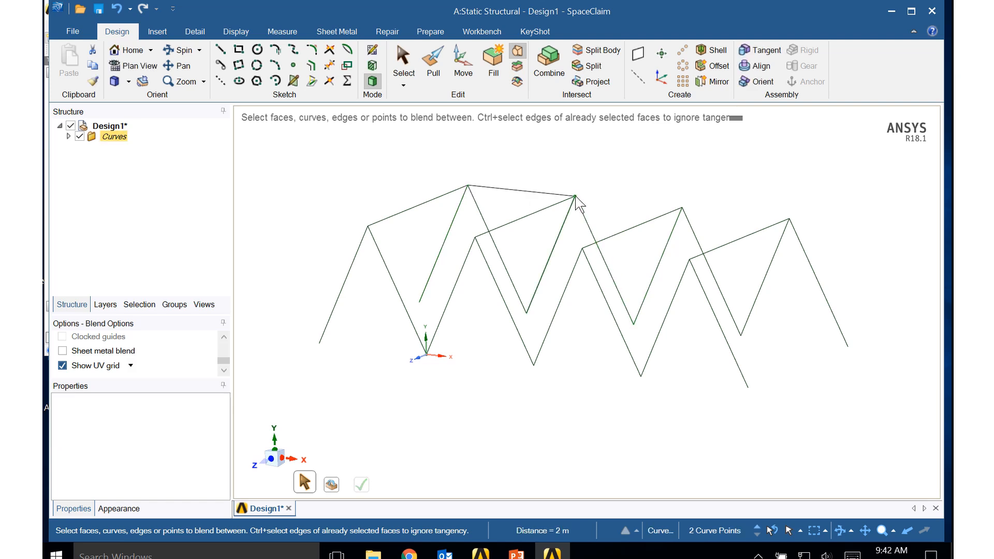
ctrl+click(682, 208)
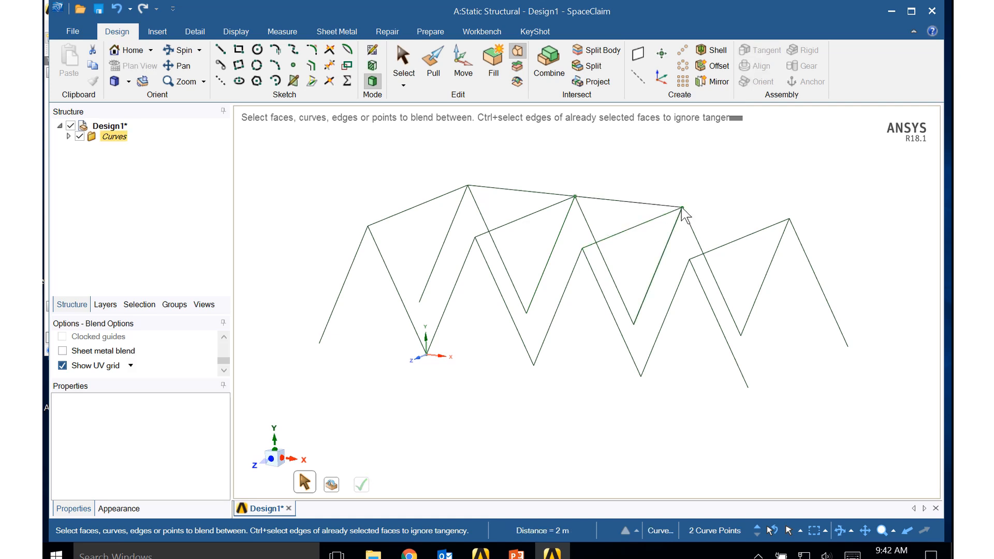
click(682, 208)
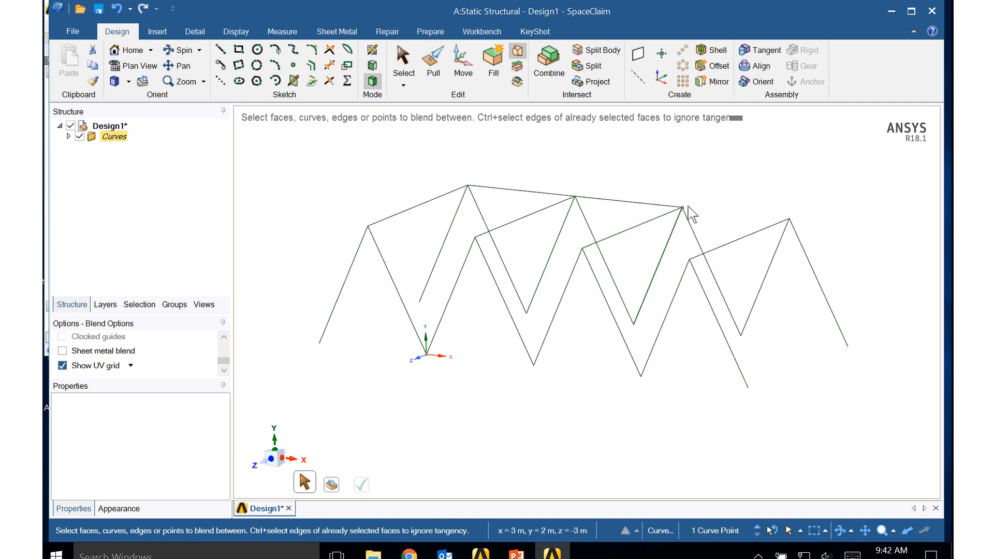
ctrl+click(790, 219)
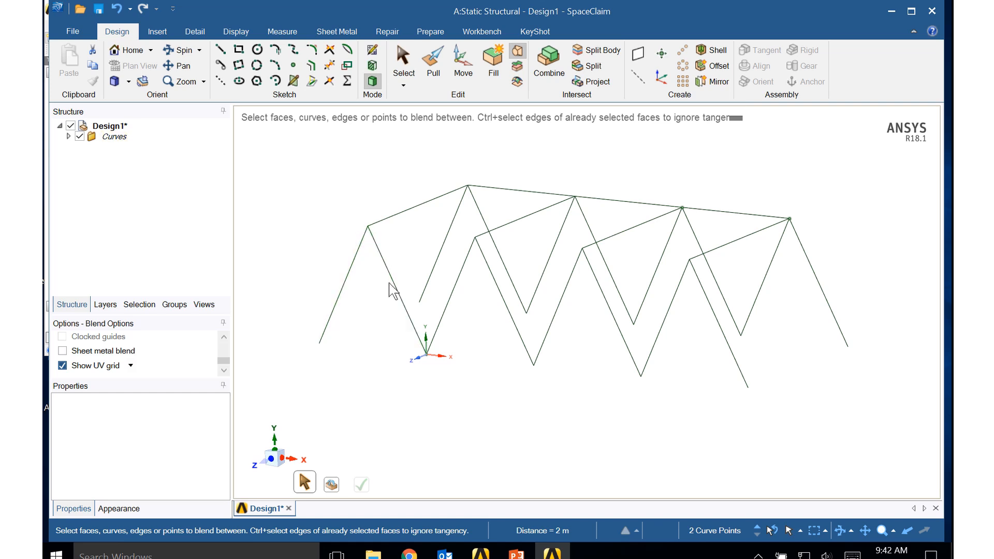
- Connect the four front-row apexes at z = 0 in sequence with Blend lines along X, starting at x = -1 m
click(368, 228)
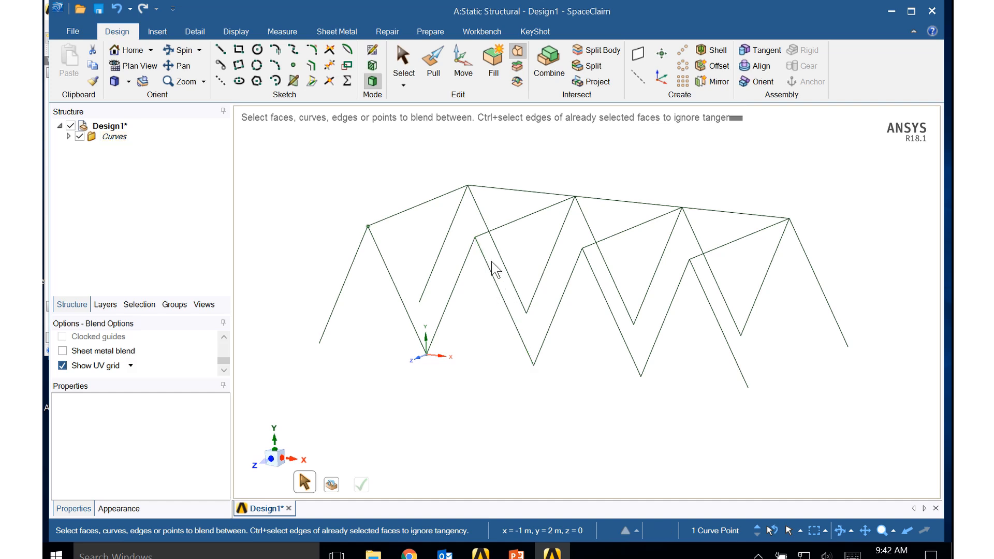
click(475, 238)
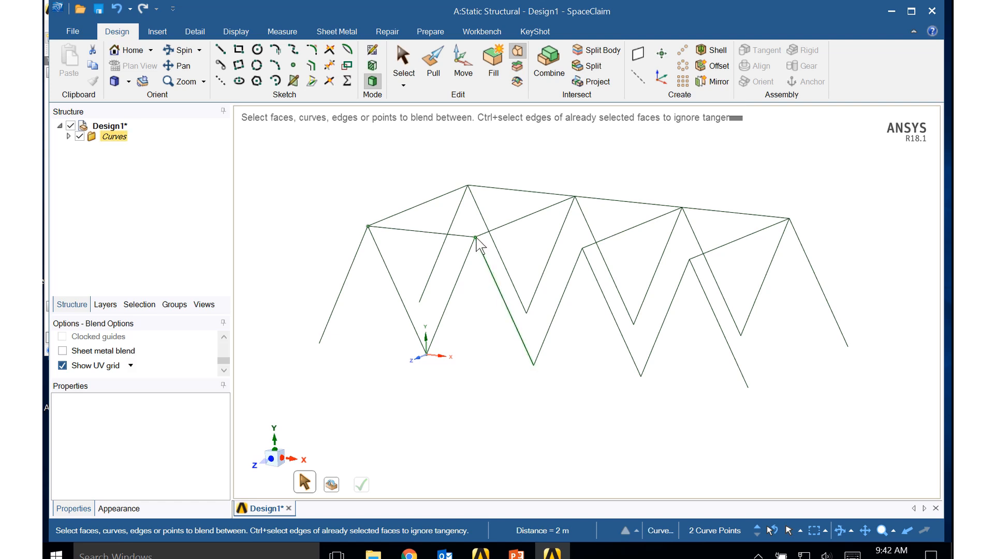
click(476, 238)
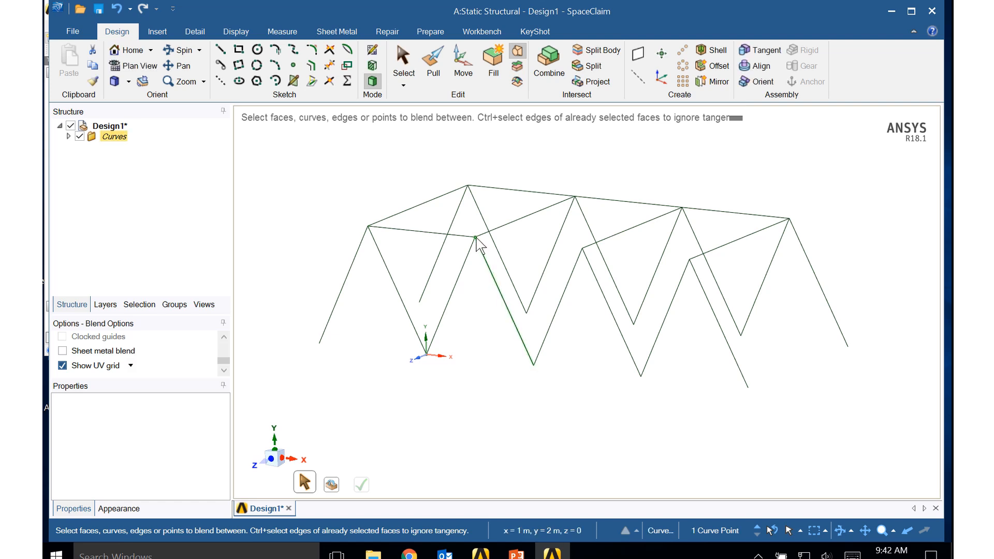
click(582, 249)
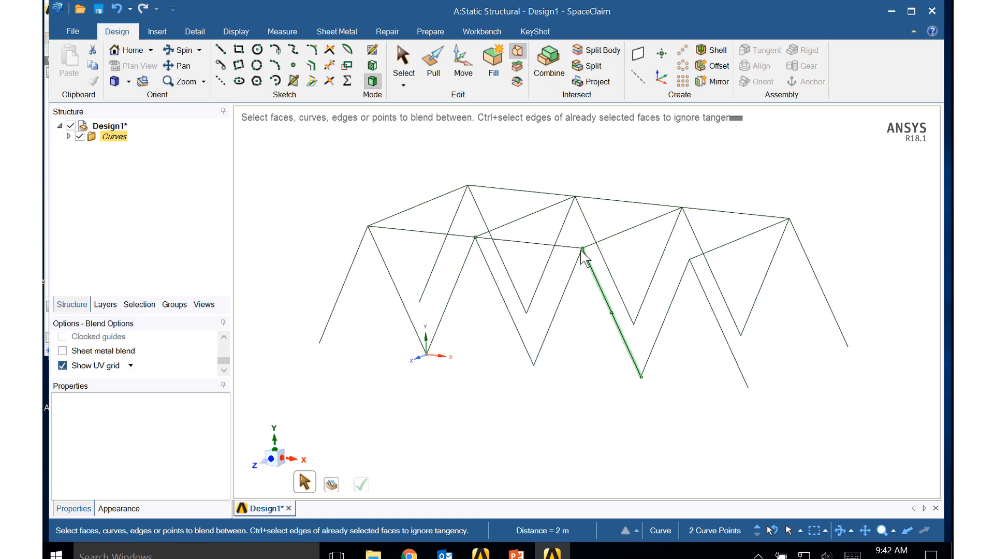
click(582, 249)
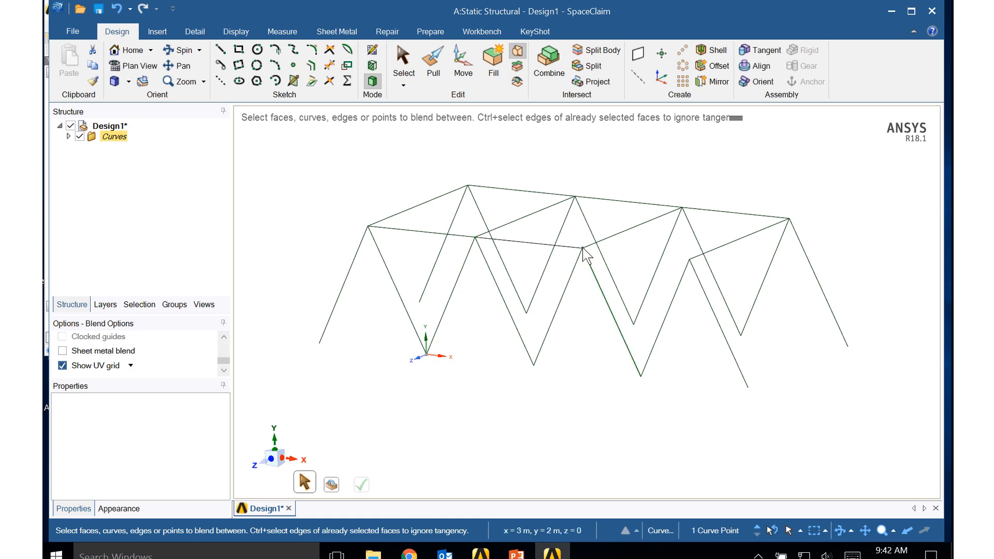
click(689, 261)
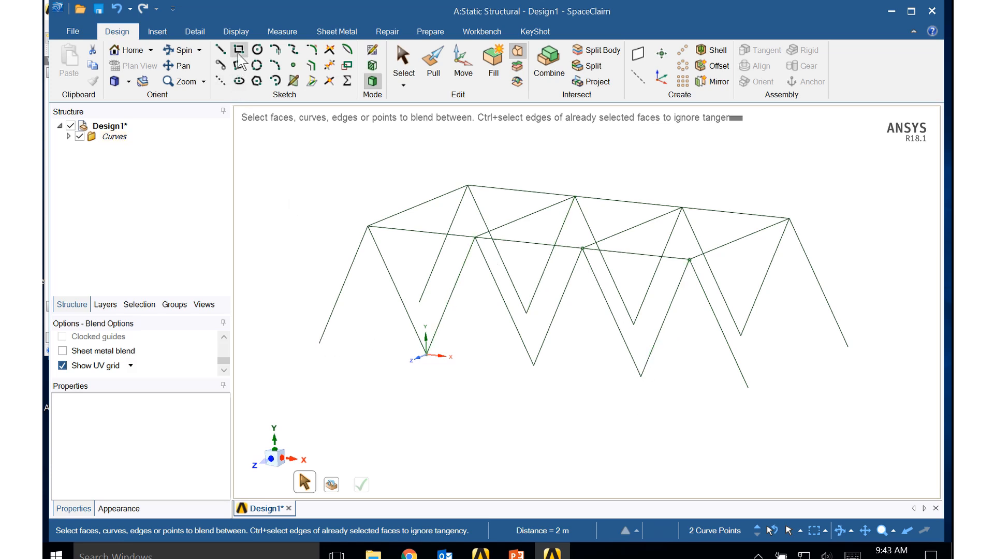
- Sketch an 8 m by 3 m rectangle on the horizontal base plane, joining the outer feet of the truss
click(374, 51)
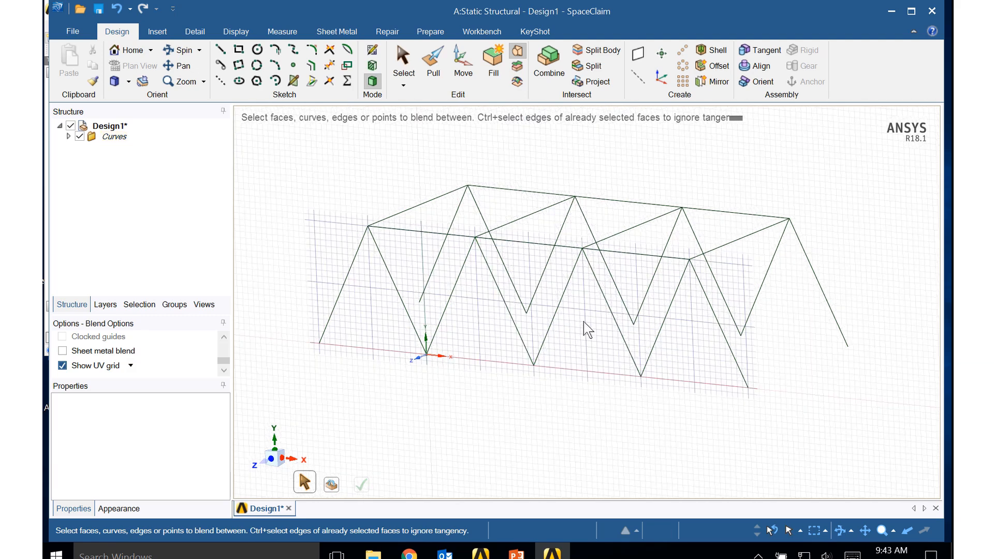
click(557, 382)
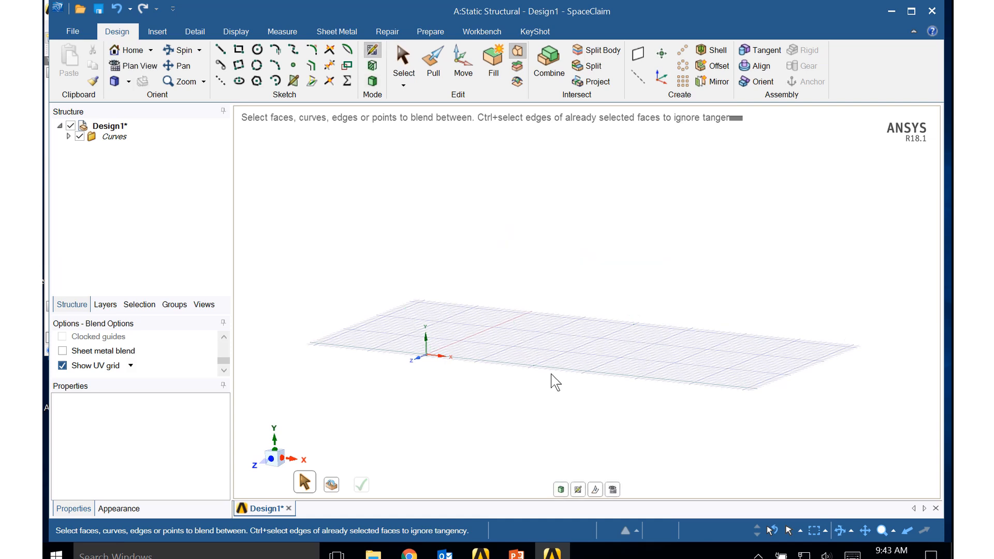
click(240, 50)
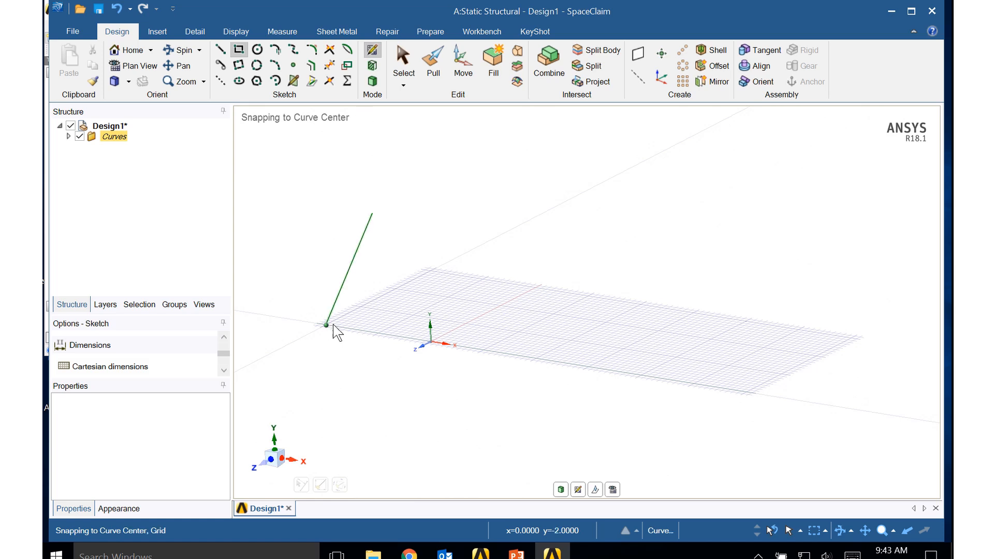
click(326, 325)
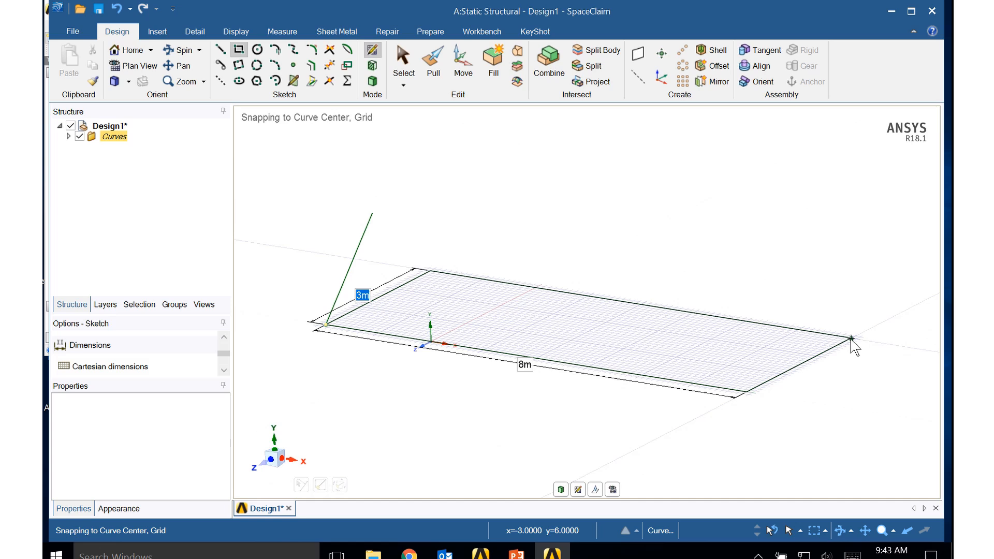
key(Tab)
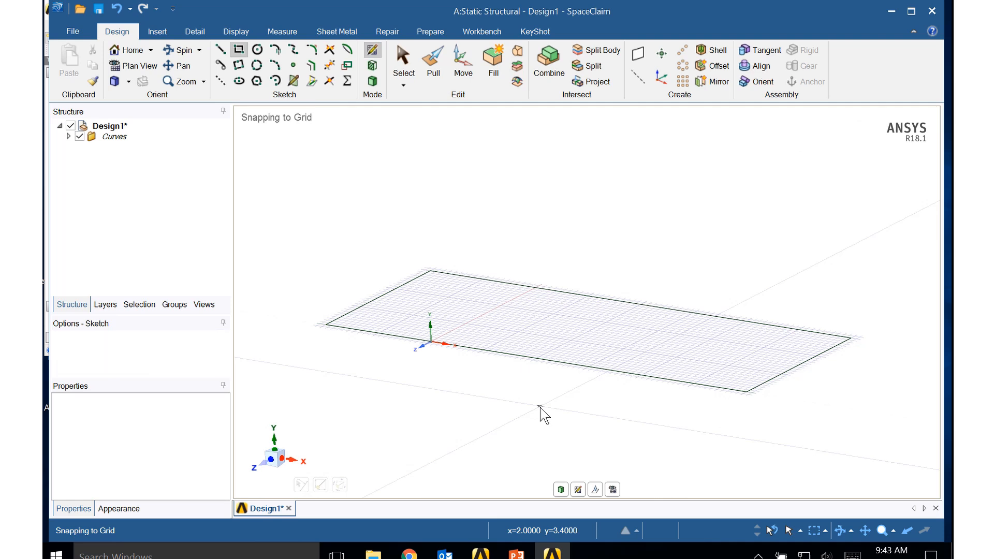
key(s)
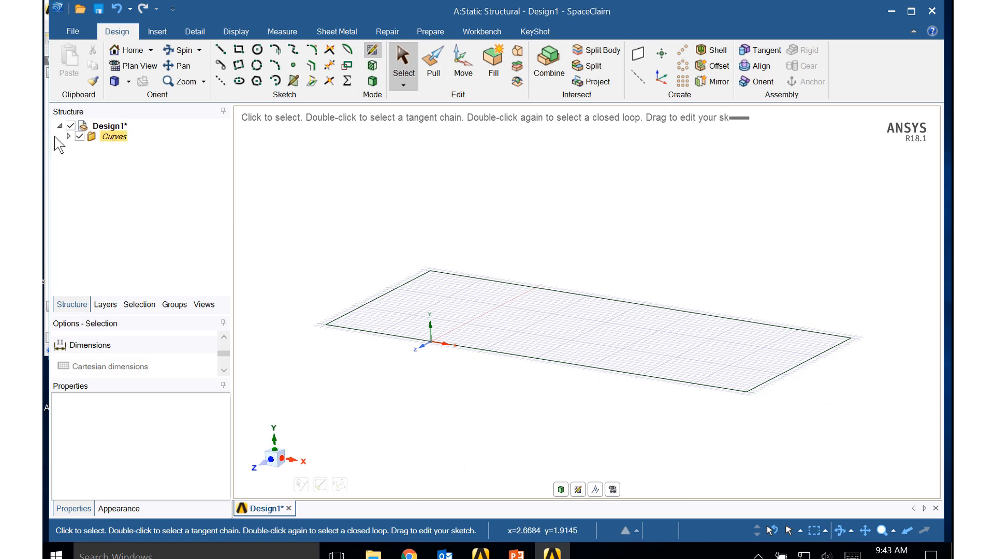
- Select every line in the Curves folder to check the truss members, and collapse the folder
click(69, 136)
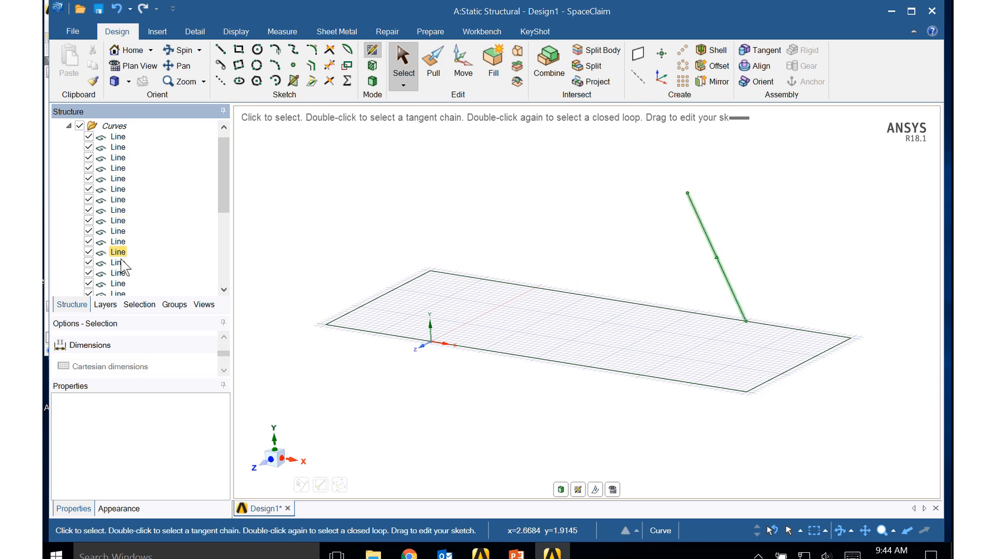
click(115, 138)
drag(224, 196, 224, 273)
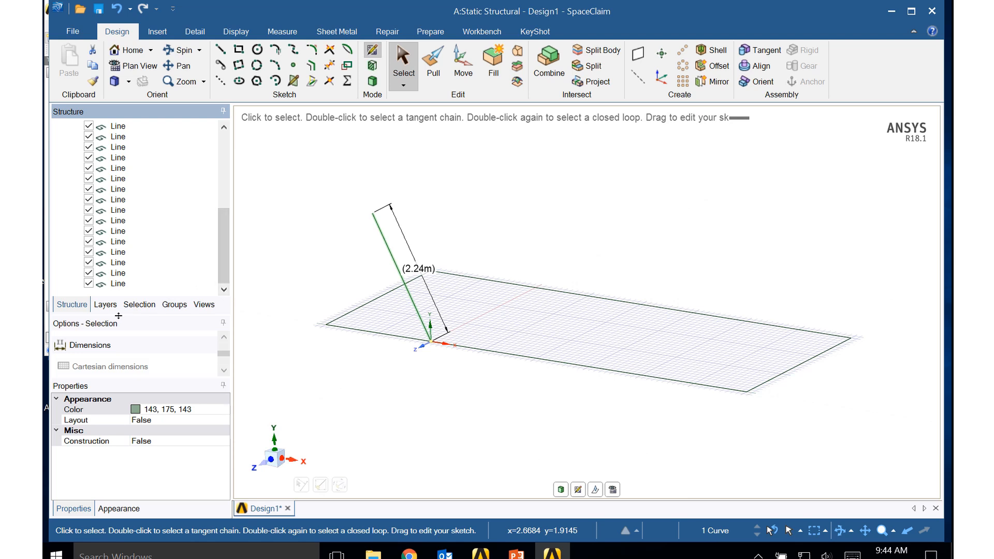
shift+click(118, 283)
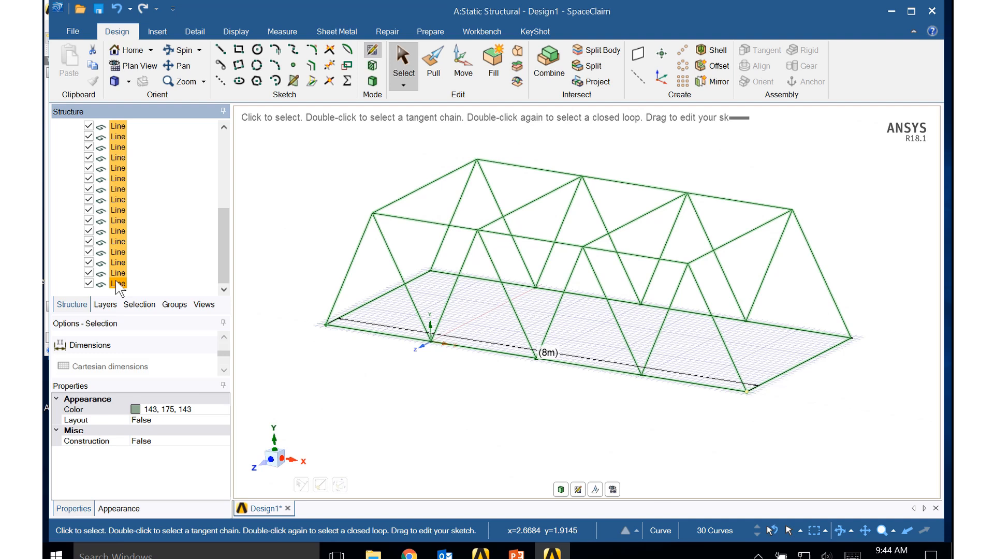
drag(222, 249, 219, 153)
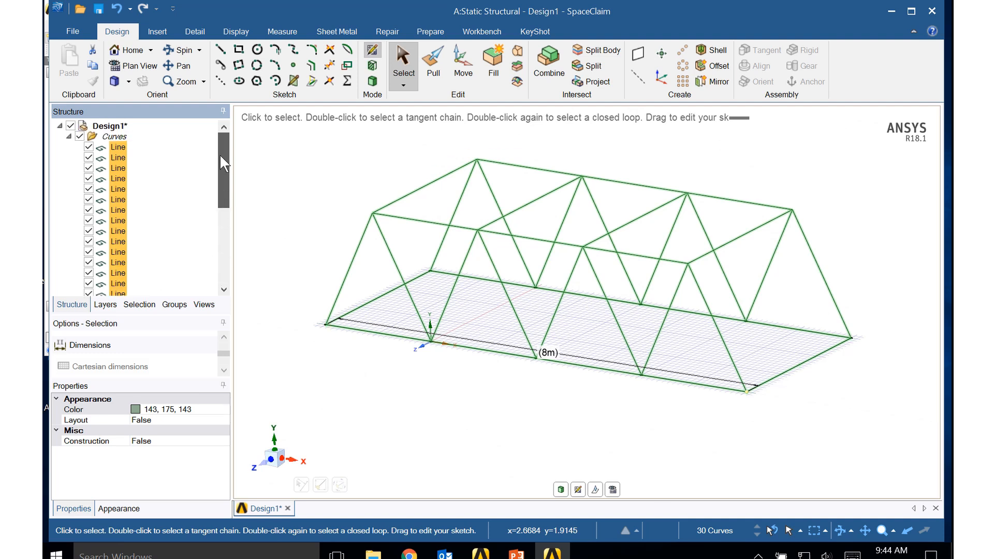
click(69, 137)
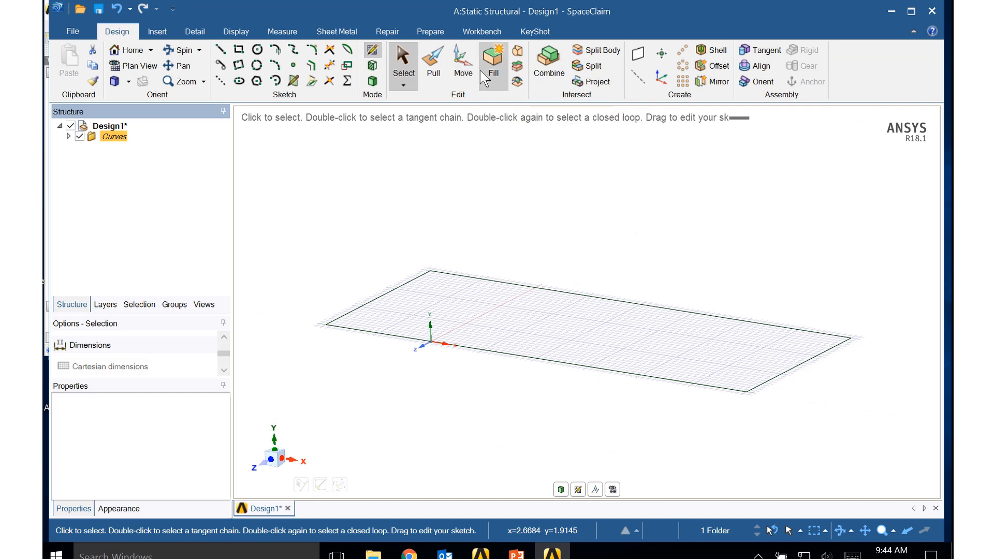
- Add a solid rectangular beam profile from the profile library and open it for editing
click(430, 32)
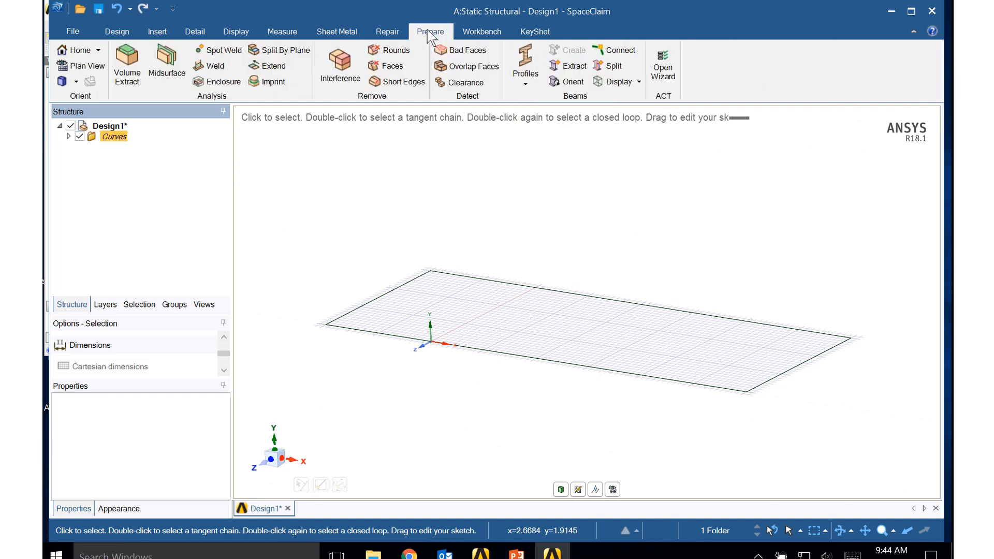
click(527, 76)
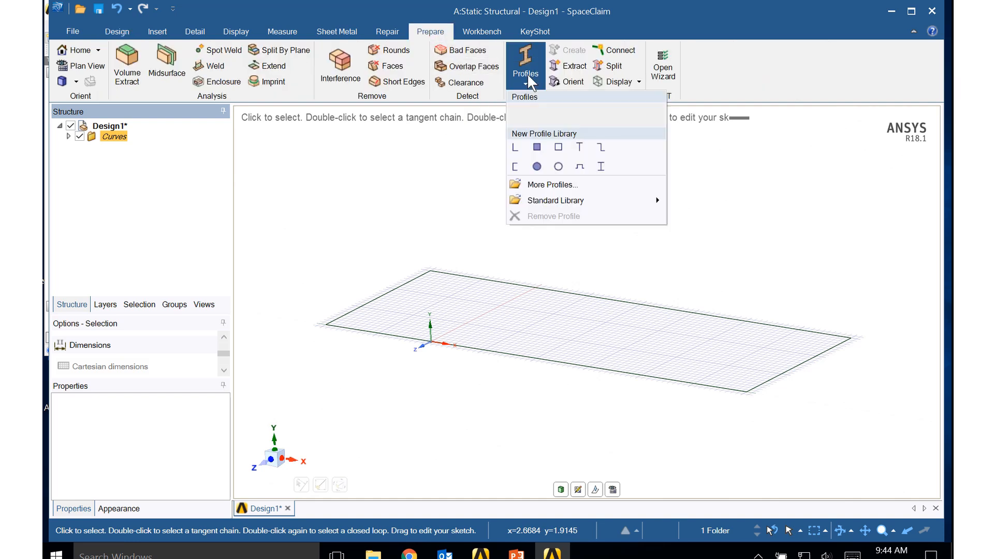
click(535, 145)
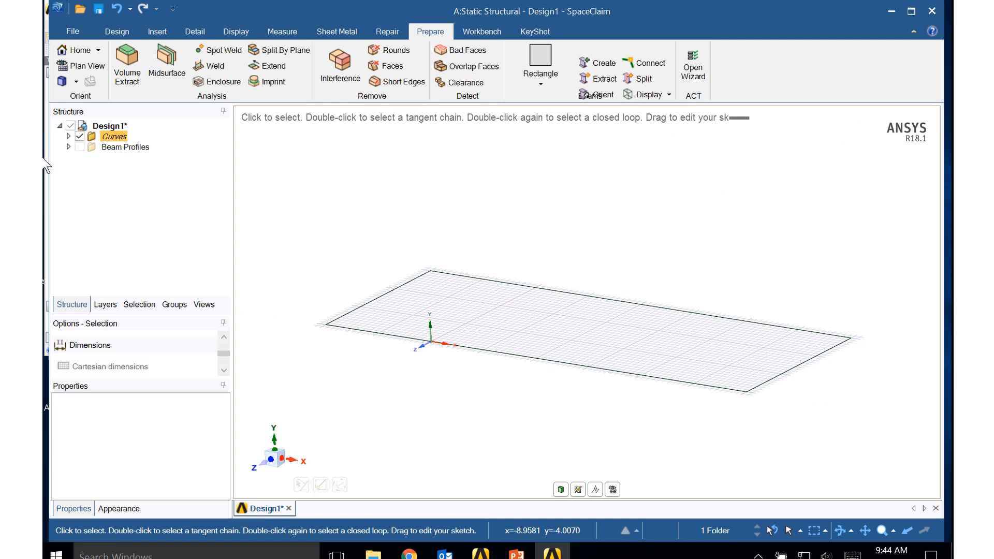
click(68, 147)
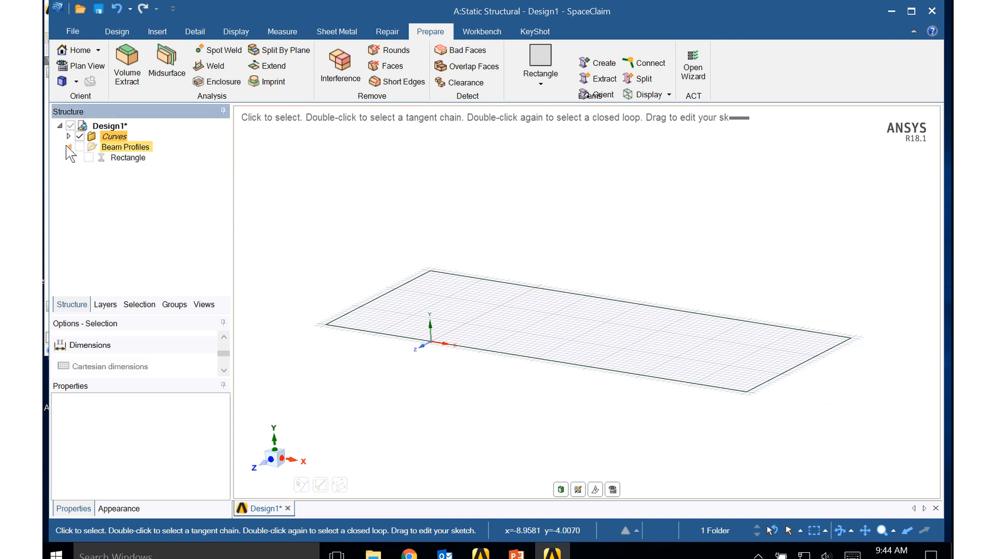
right_click(132, 159)
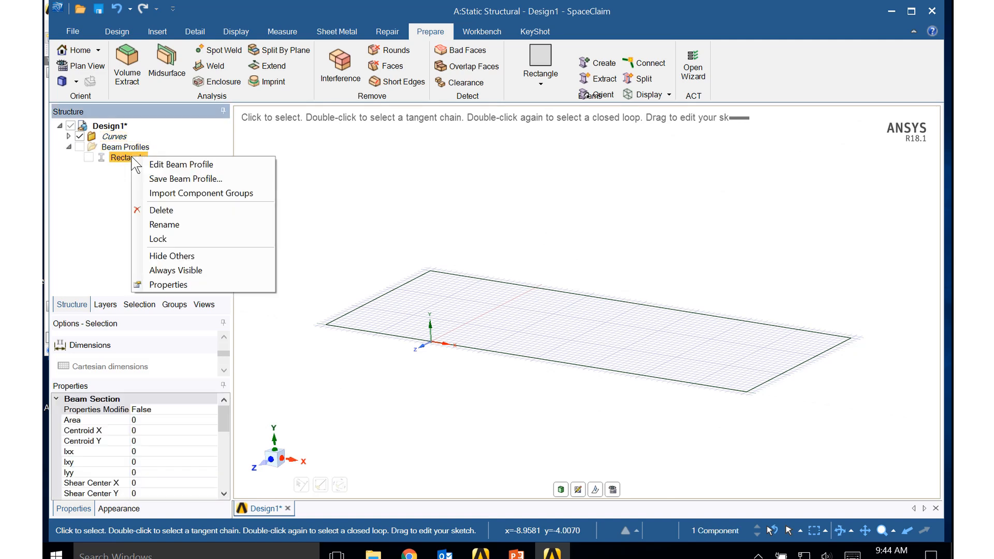
click(160, 162)
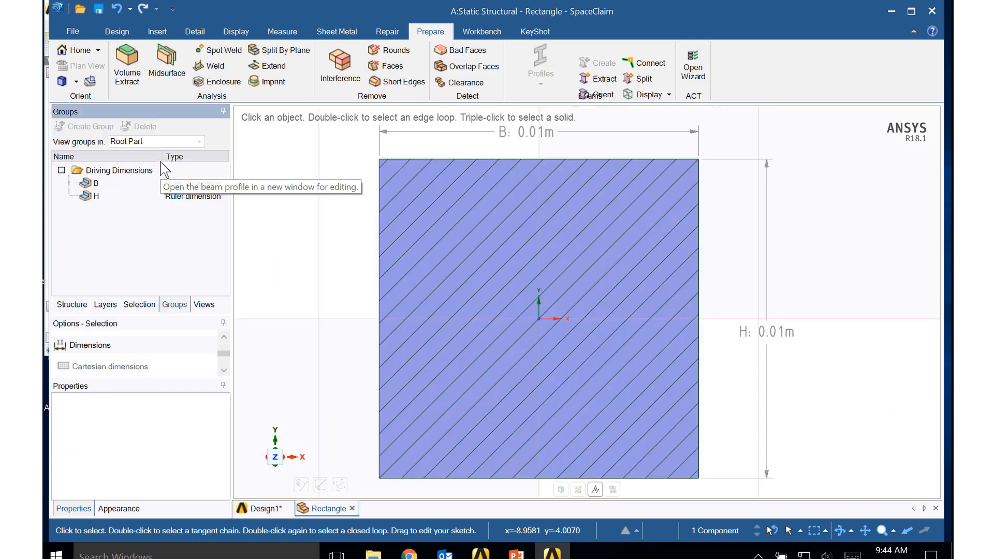
- Set the rectangular profile's driving dimensions B and H to 0.05 m each
click(176, 184)
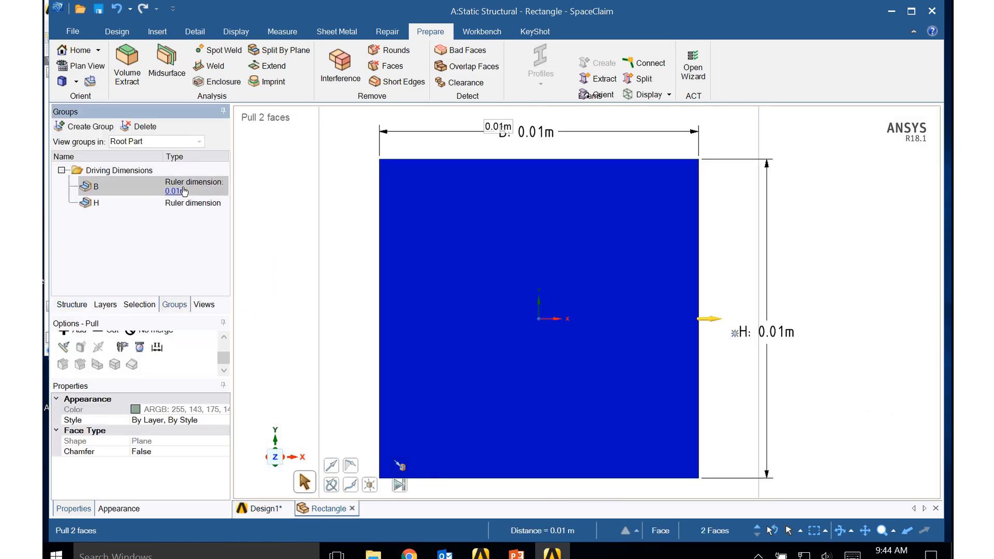
click(173, 192)
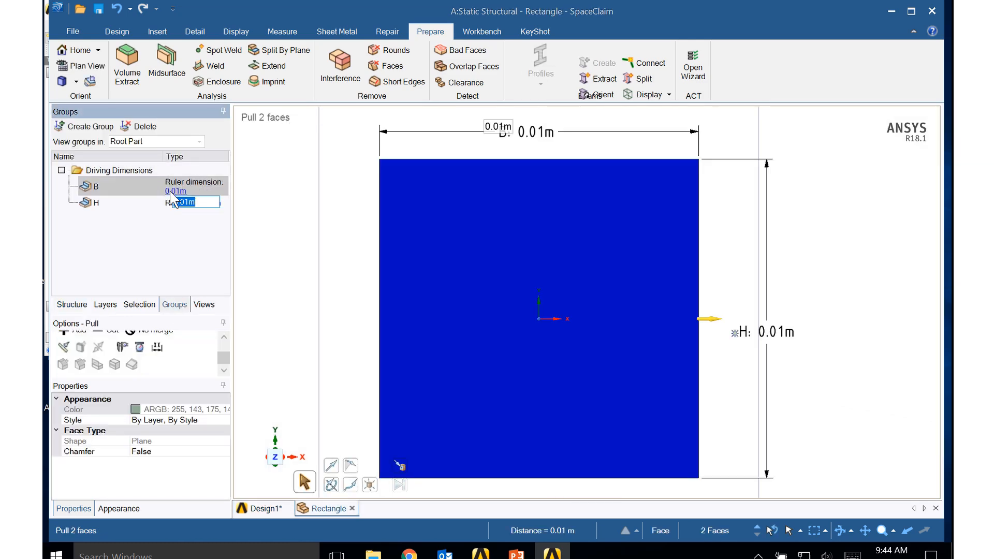
key(BackSpace)
text(0.05)
key(Return)
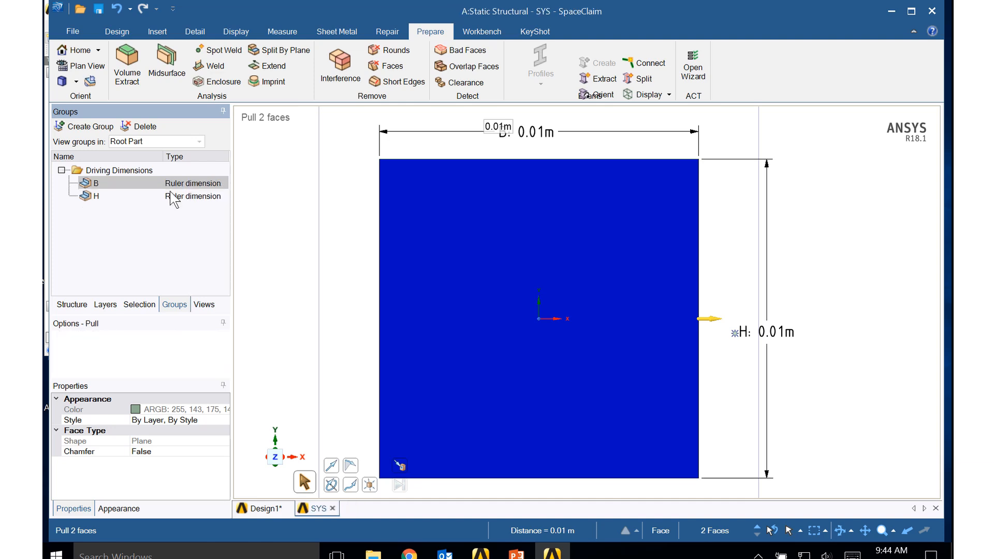
click(176, 201)
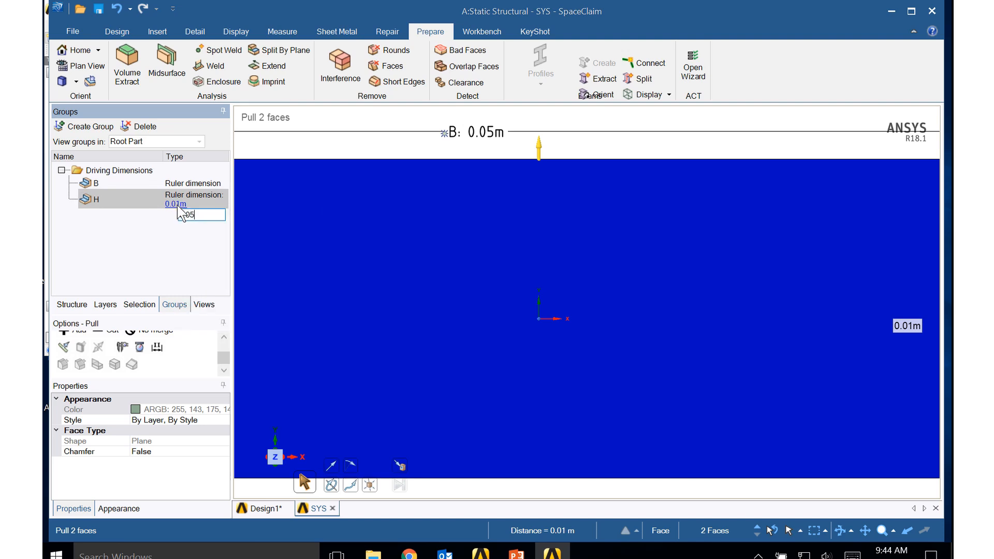
text(0.05)
key(Return)
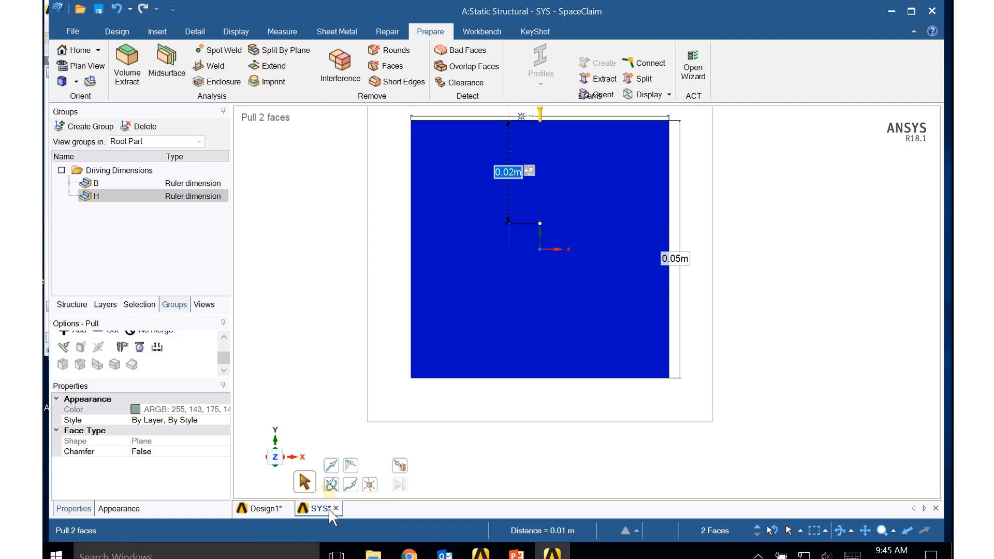
- Return to the Design1 document, show its structure tree and switch to 3D mode to turn the base rectangle into a surface
mouse_move(327, 511)
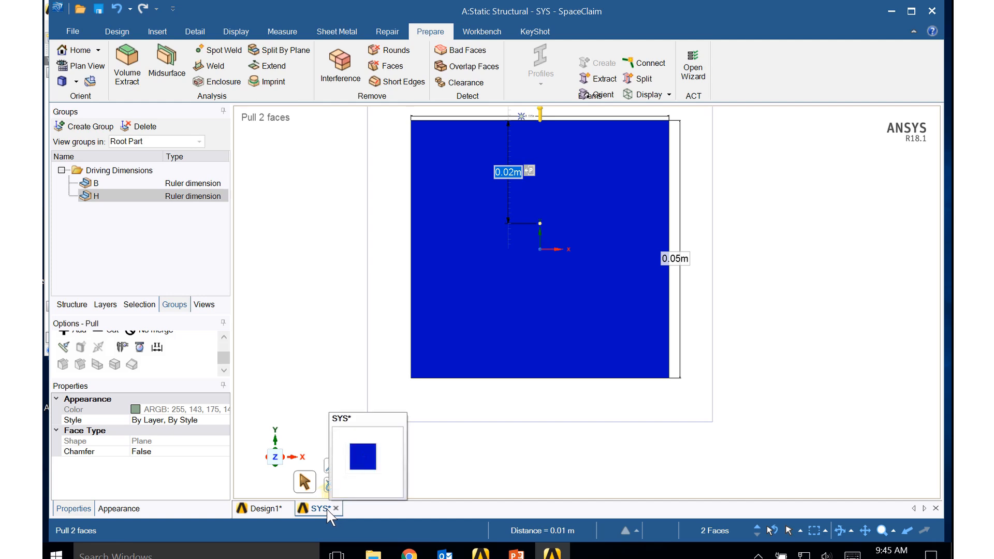
click(259, 510)
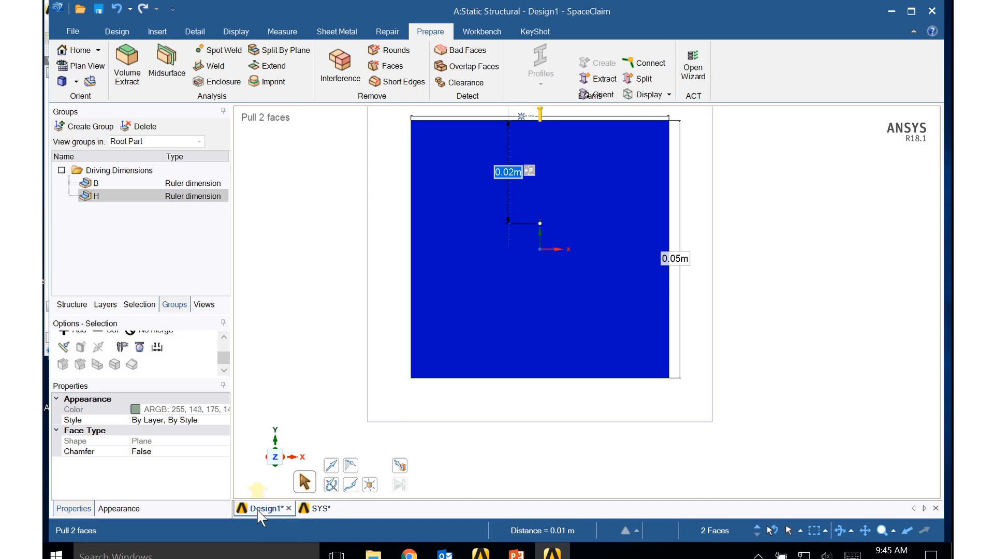
mouse_move(256, 508)
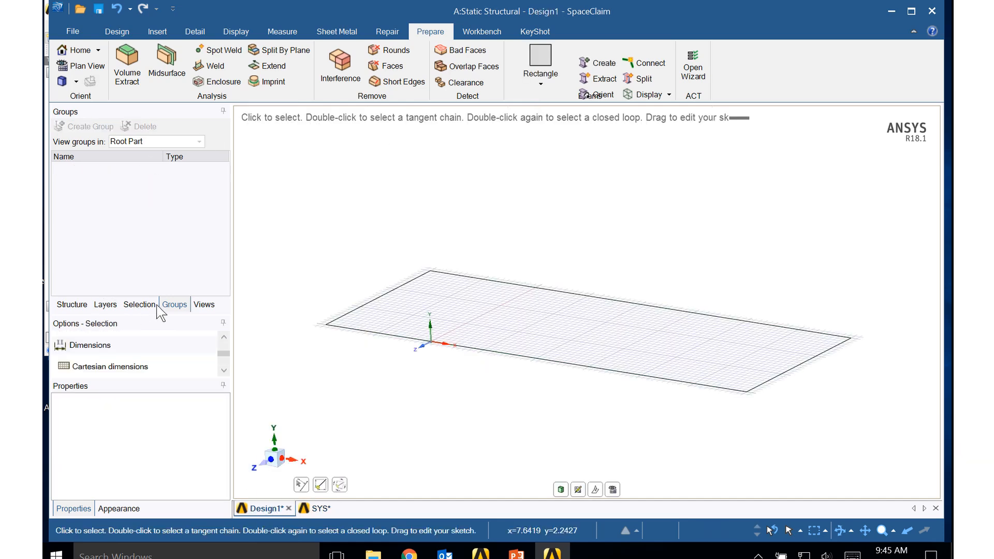
click(73, 304)
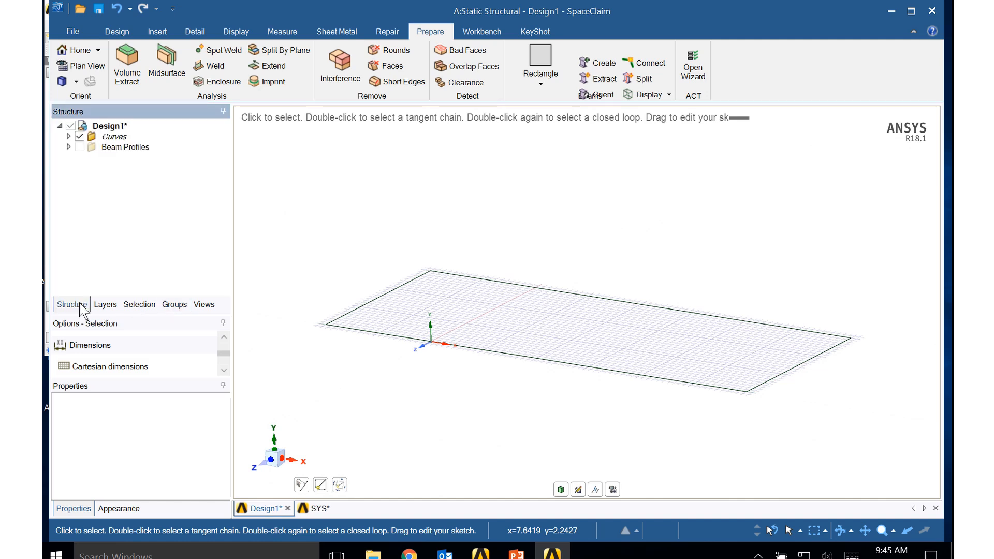
click(128, 30)
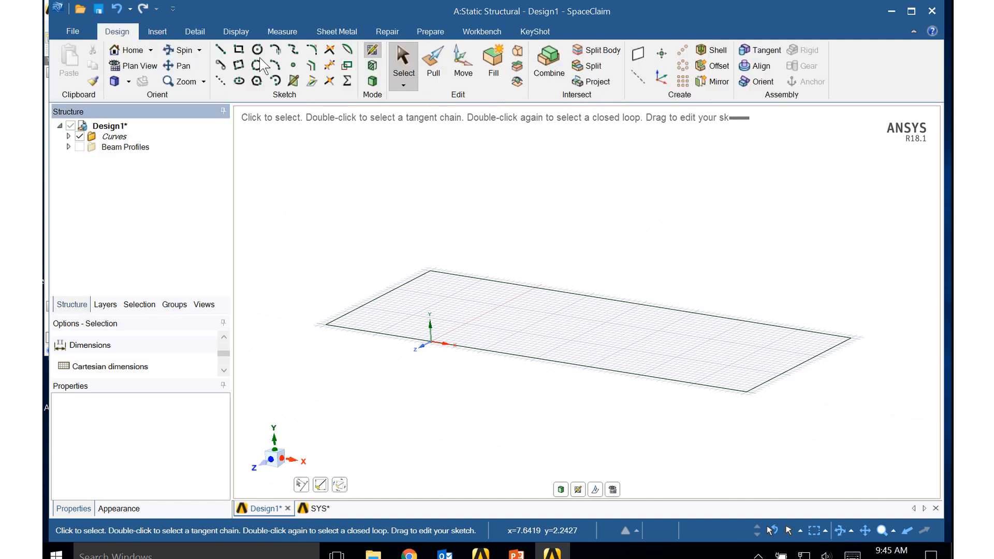
click(372, 81)
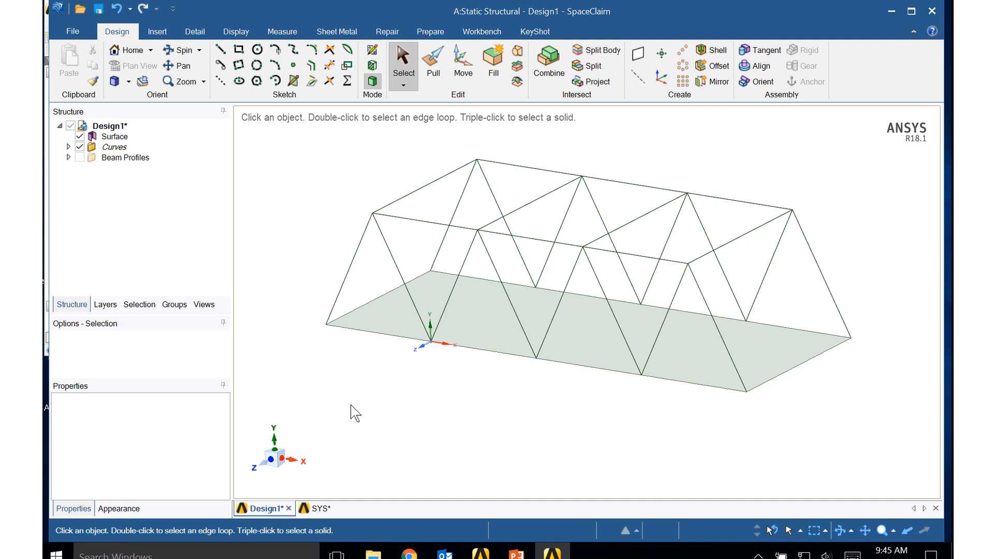
click(113, 137)
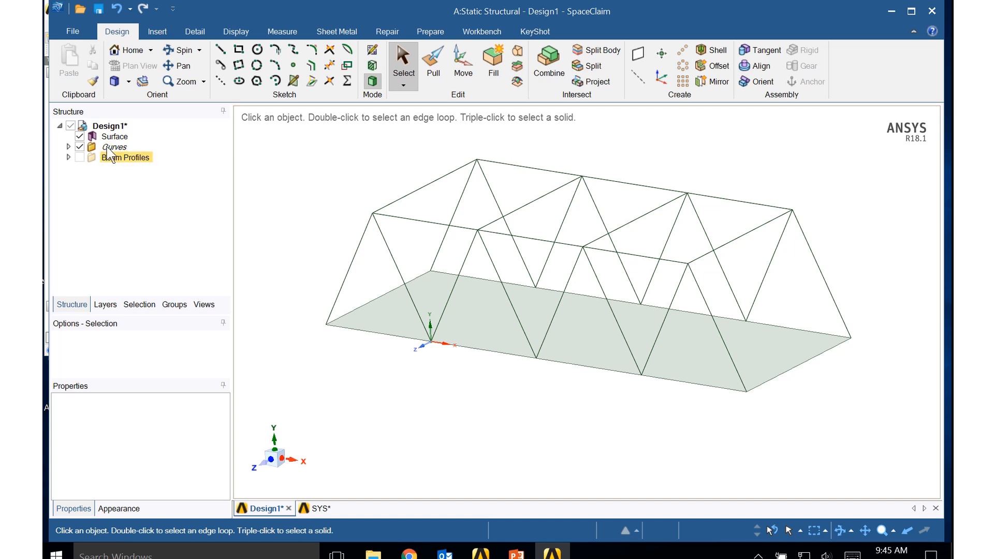
- Create beams with the Rectangle profile on every line in the Curves folder
click(69, 147)
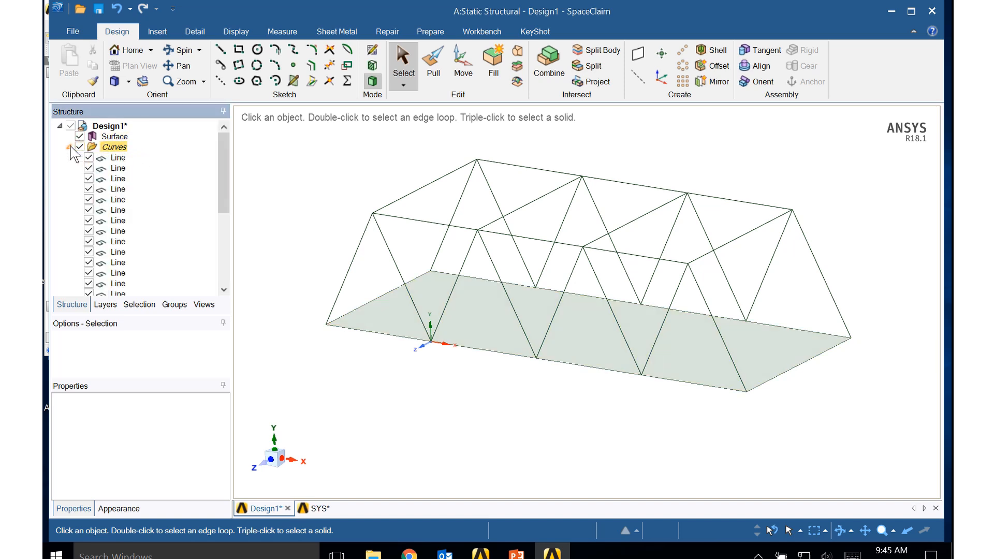
click(117, 158)
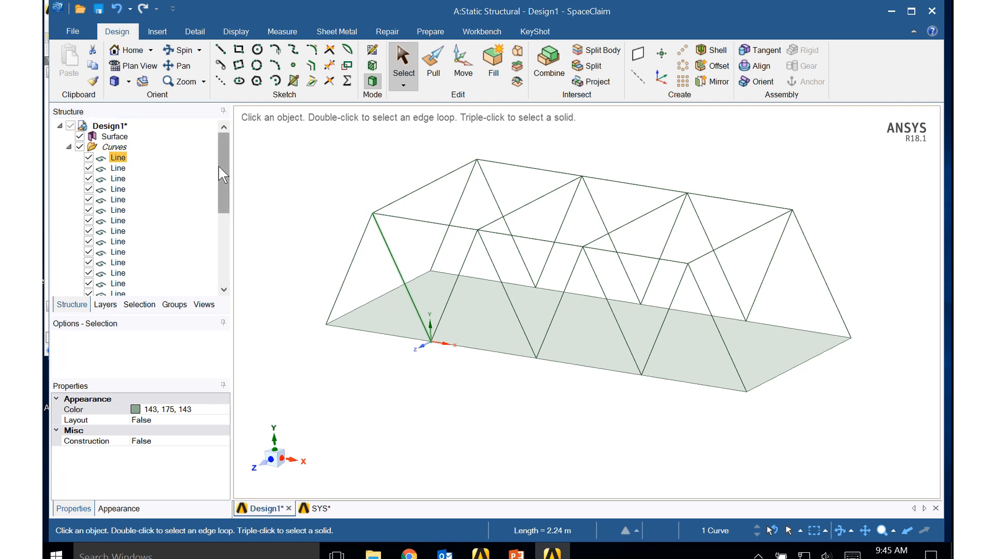
drag(223, 167, 218, 256)
click(150, 273)
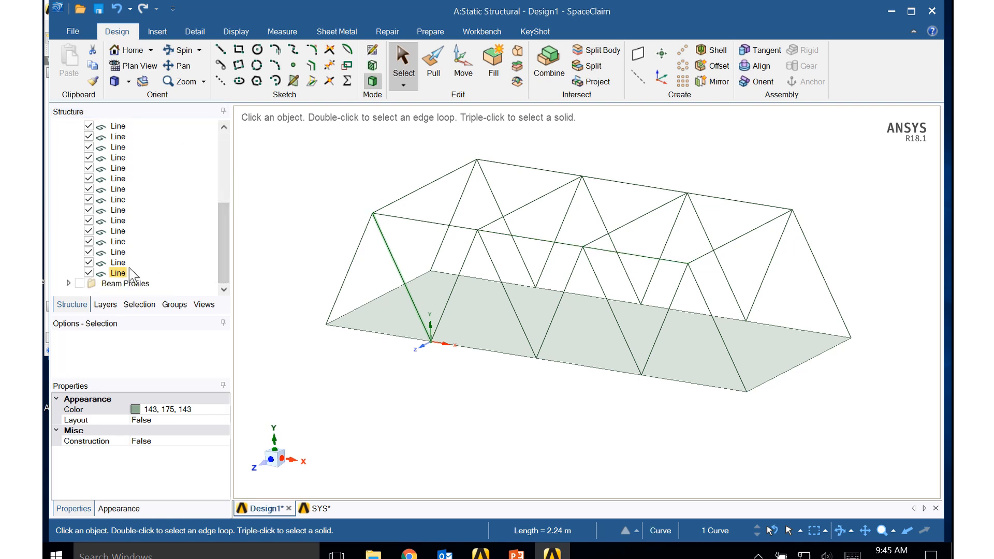
shift+click(117, 273)
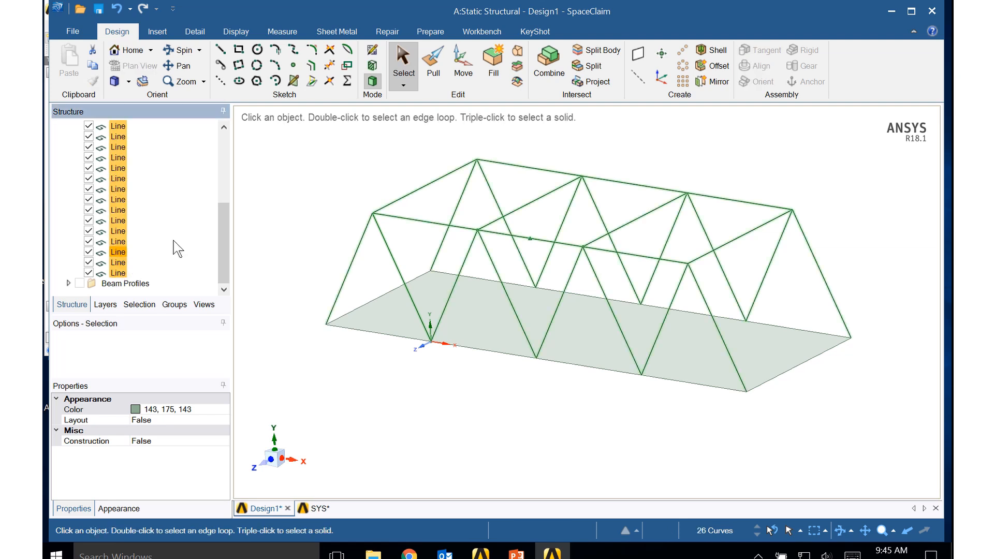
click(425, 35)
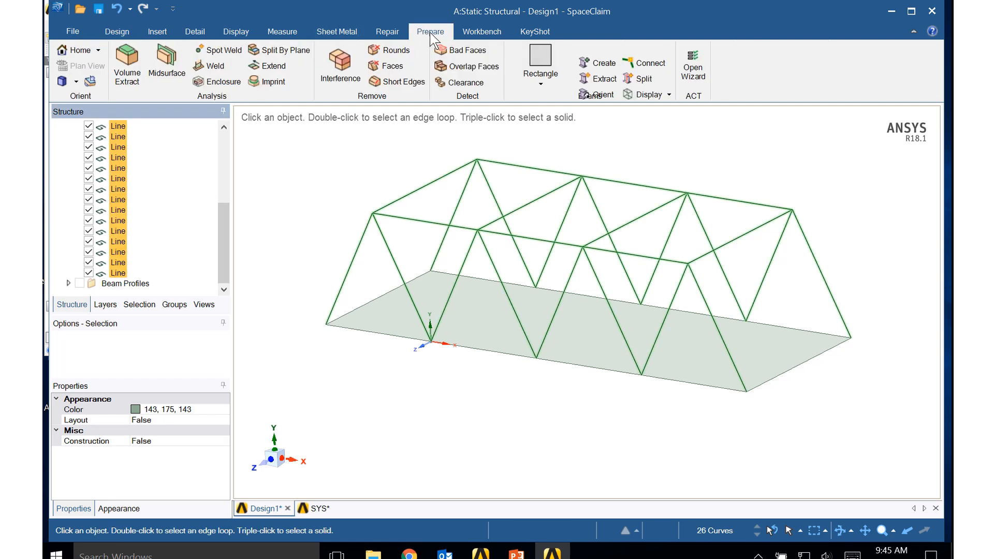
click(604, 63)
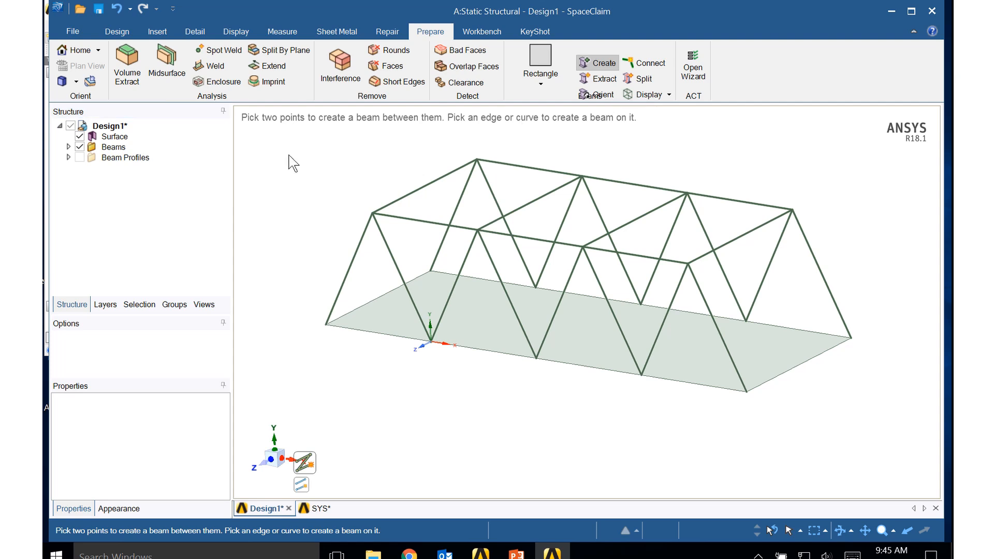
- Expand the Beams folder, look through the list of created beams and check the first beam's properties
click(68, 147)
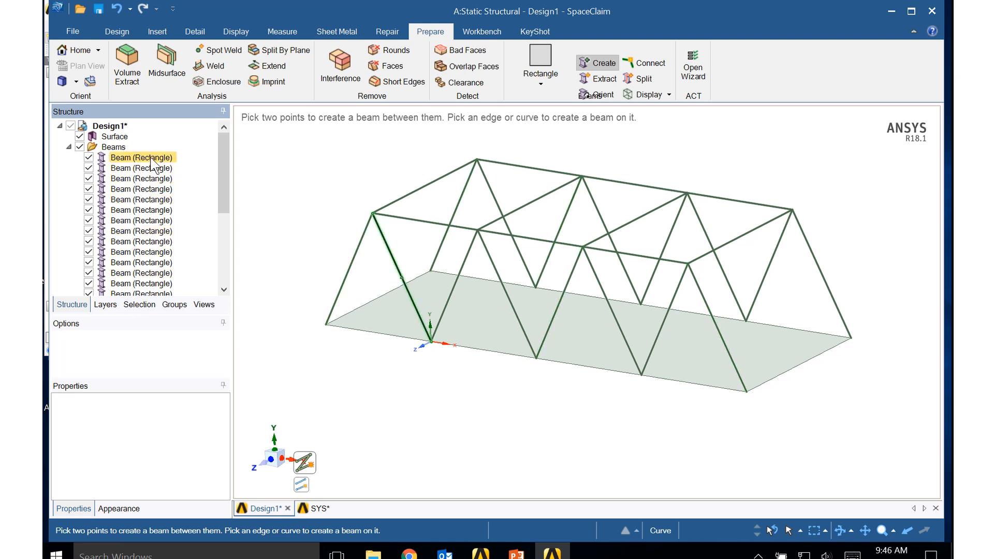
drag(222, 198, 230, 264)
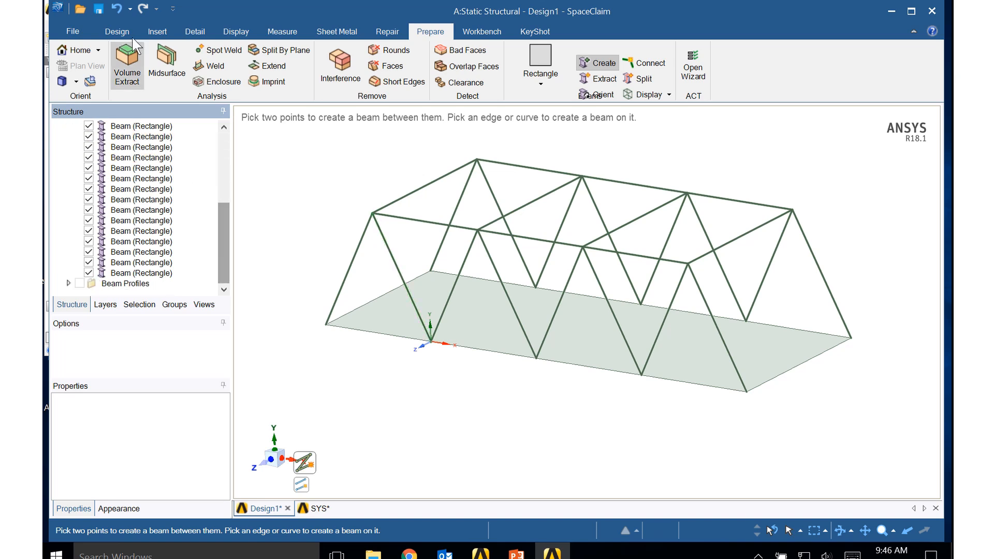
click(107, 30)
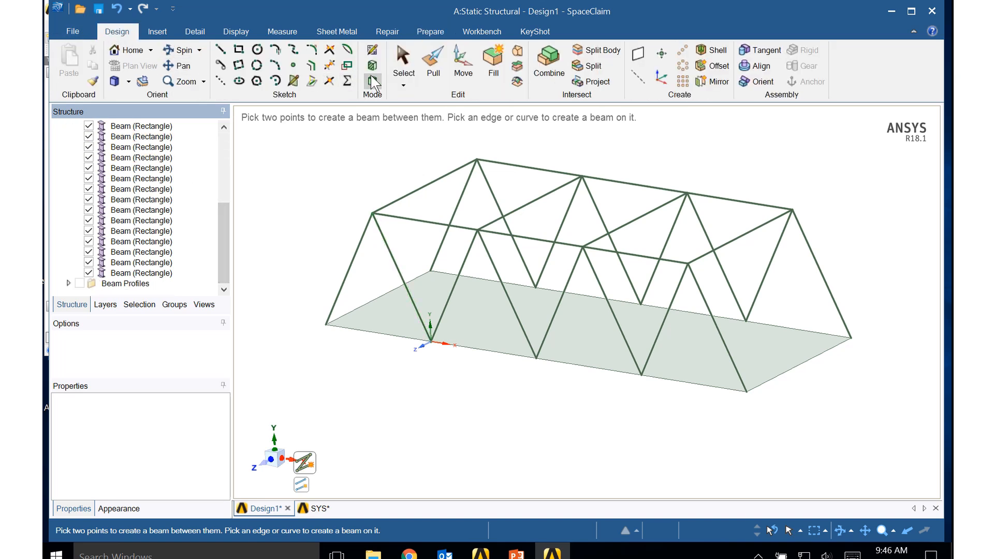
click(420, 28)
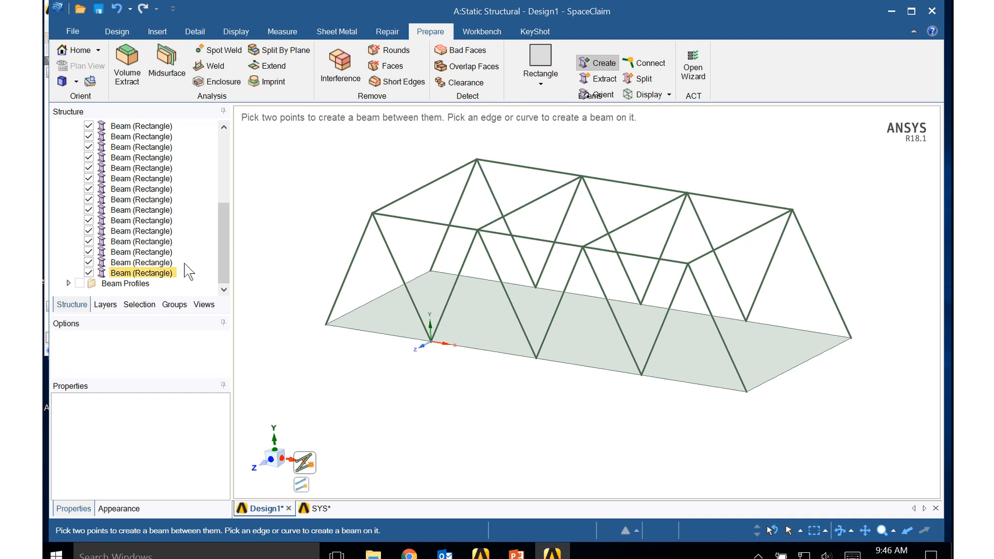
drag(223, 243, 228, 160)
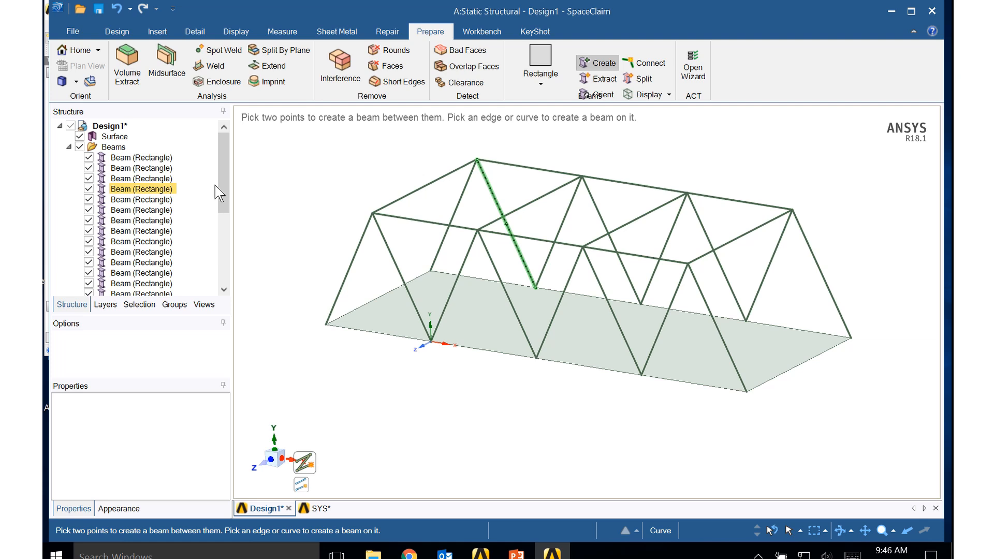
click(161, 156)
click(242, 161)
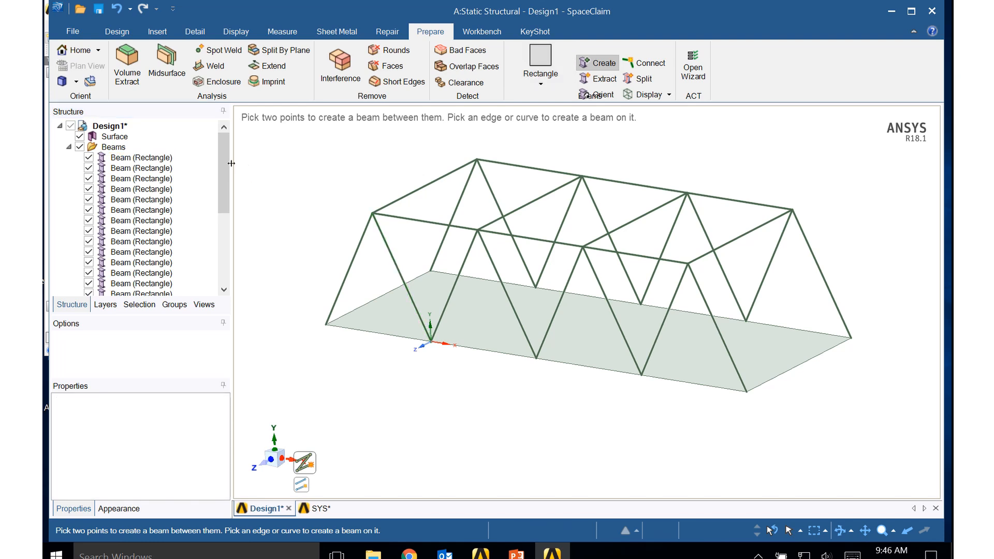
click(152, 157)
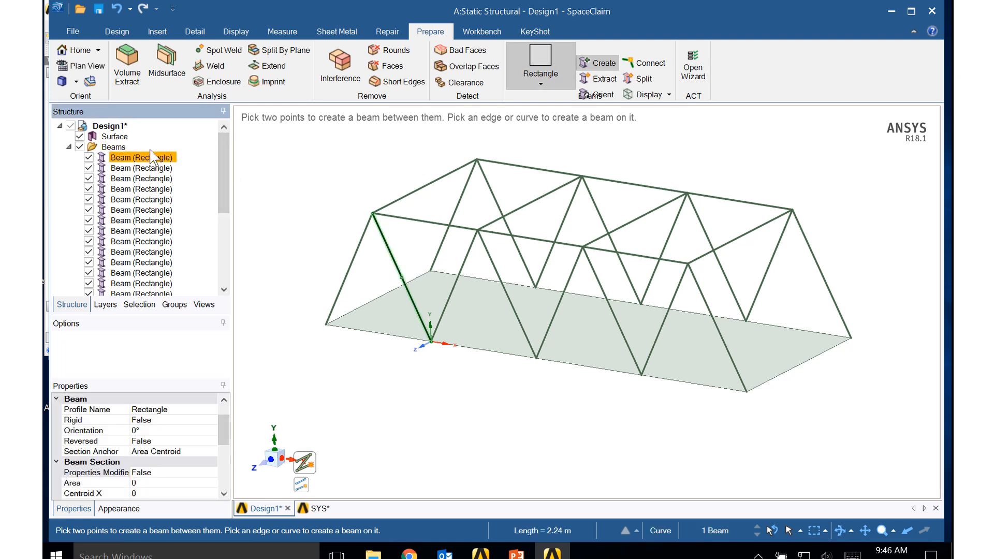
- Leave beam creation, select every beam in the Beams folder and move them to a new component named Beams1
click(117, 31)
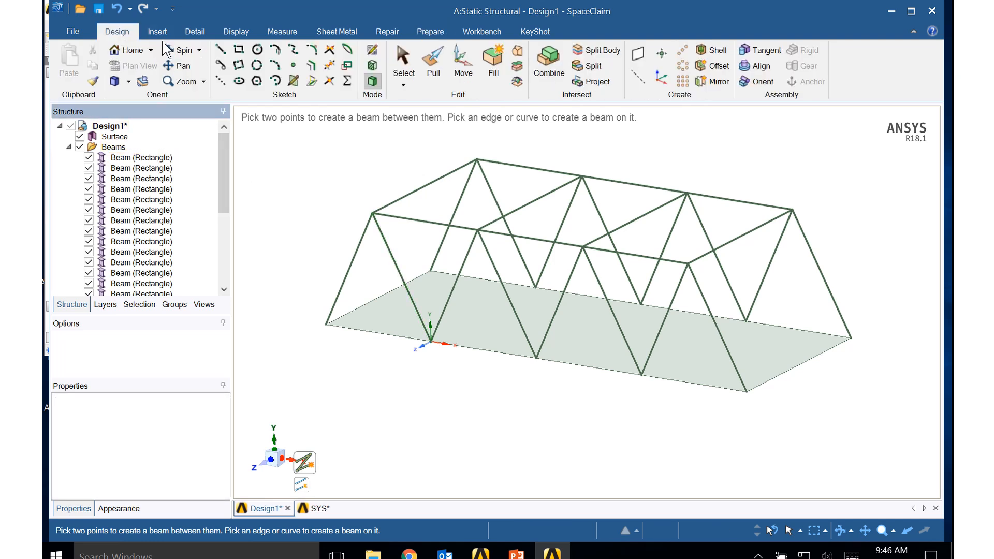
click(404, 65)
click(430, 32)
click(156, 158)
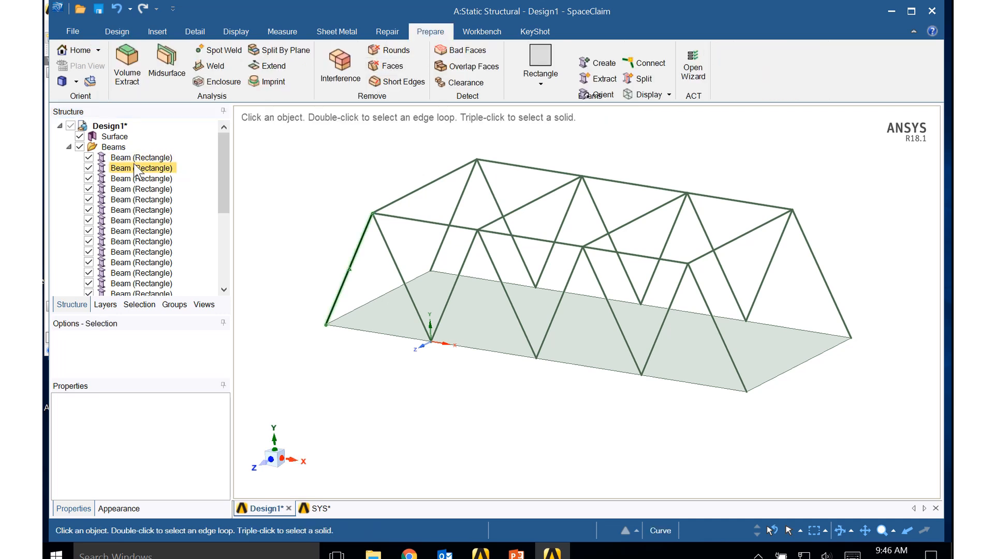
drag(225, 175, 221, 266)
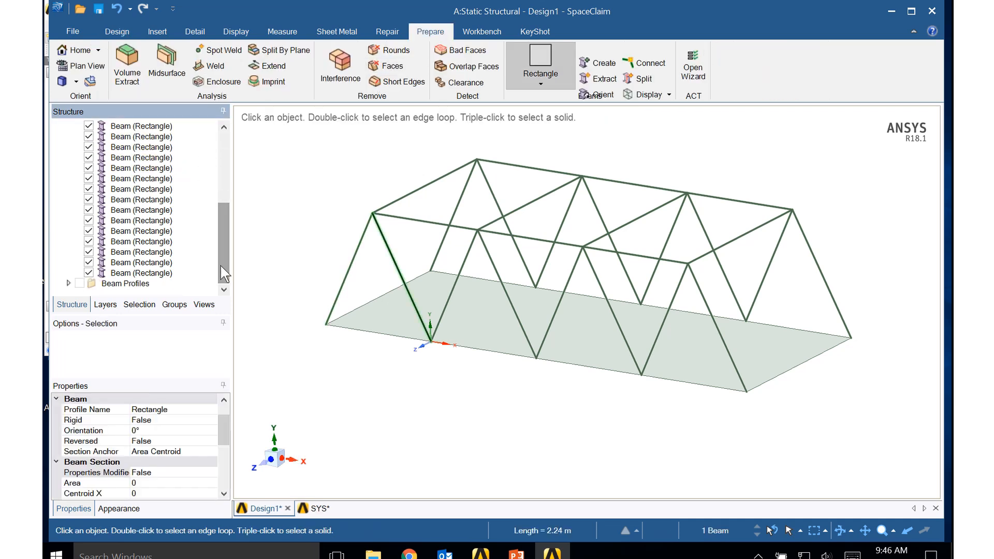
shift+click(151, 272)
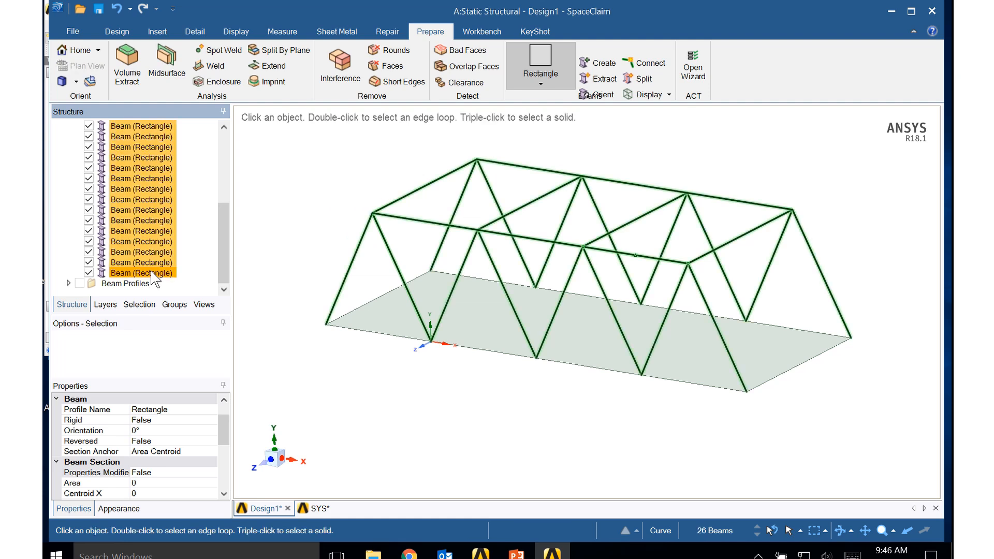
drag(222, 256, 222, 185)
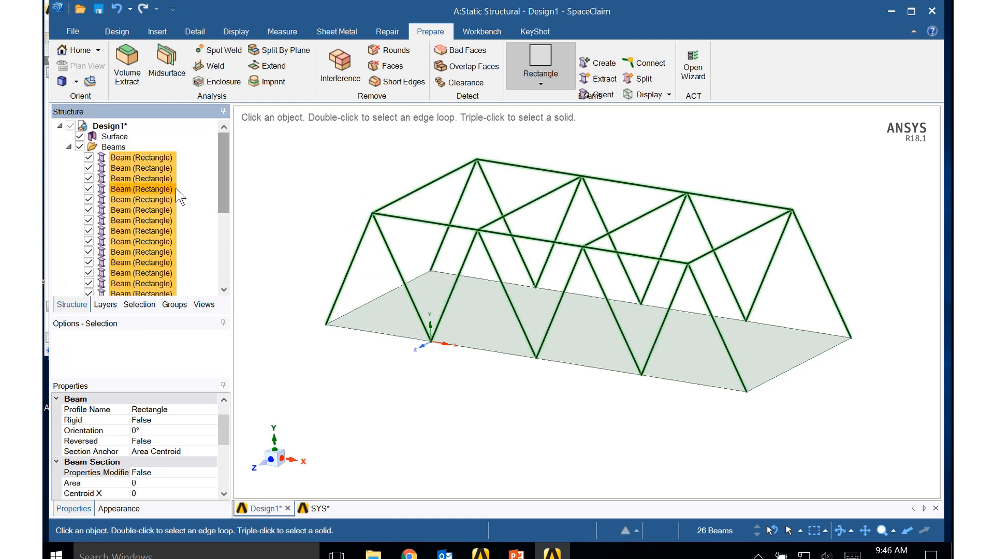
right_click(139, 206)
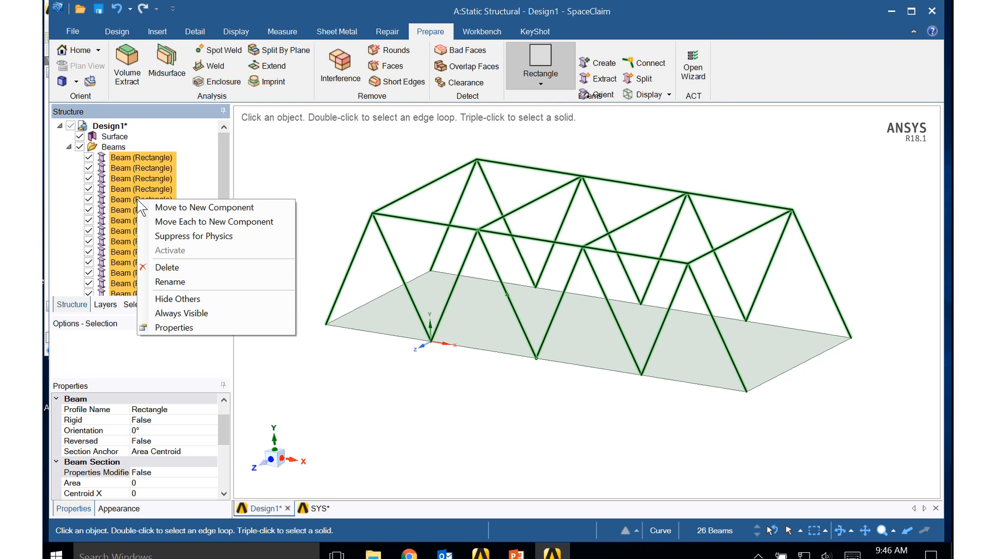
click(167, 207)
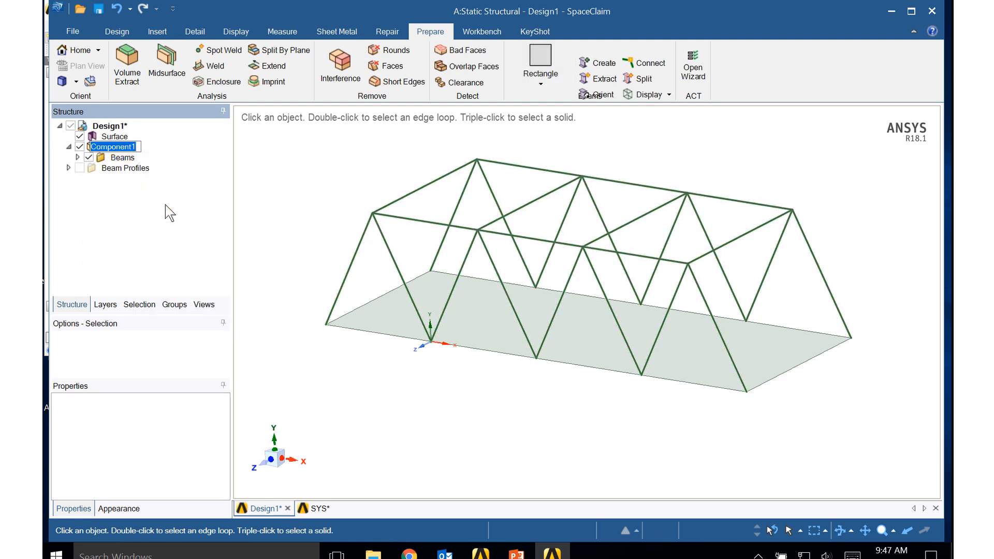
text(Beams1)
key(Return)
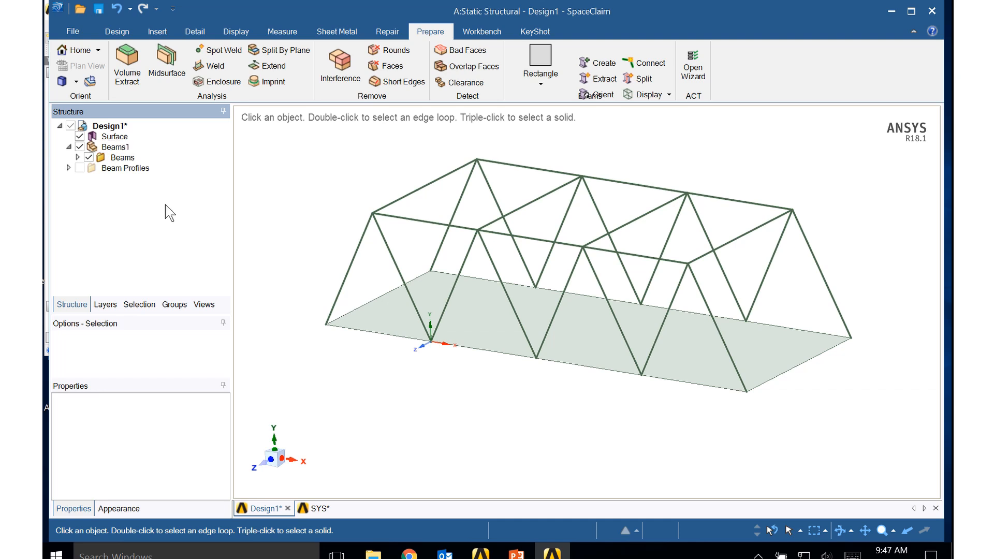
- Set the Share Topology property of the Beams1 component to Merge
click(111, 147)
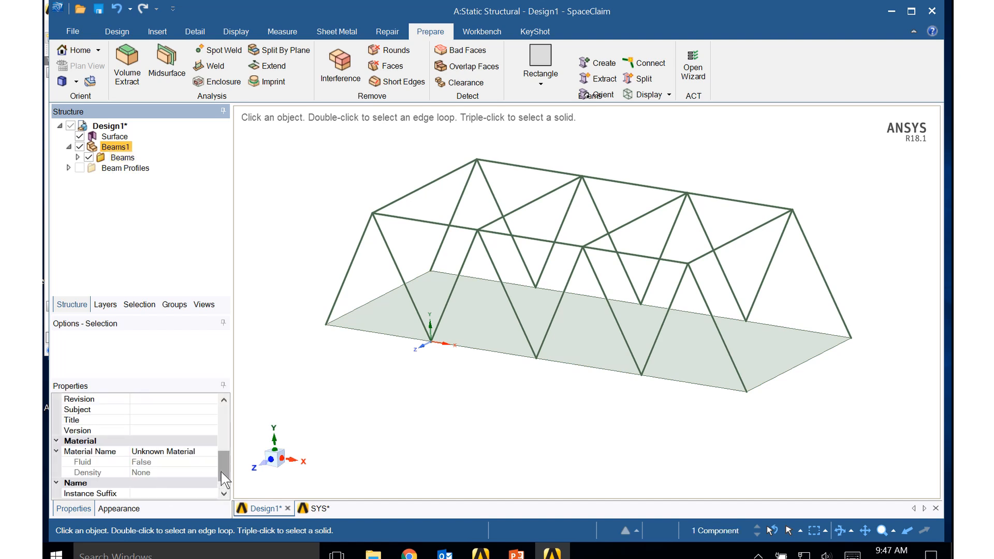
drag(222, 471, 222, 409)
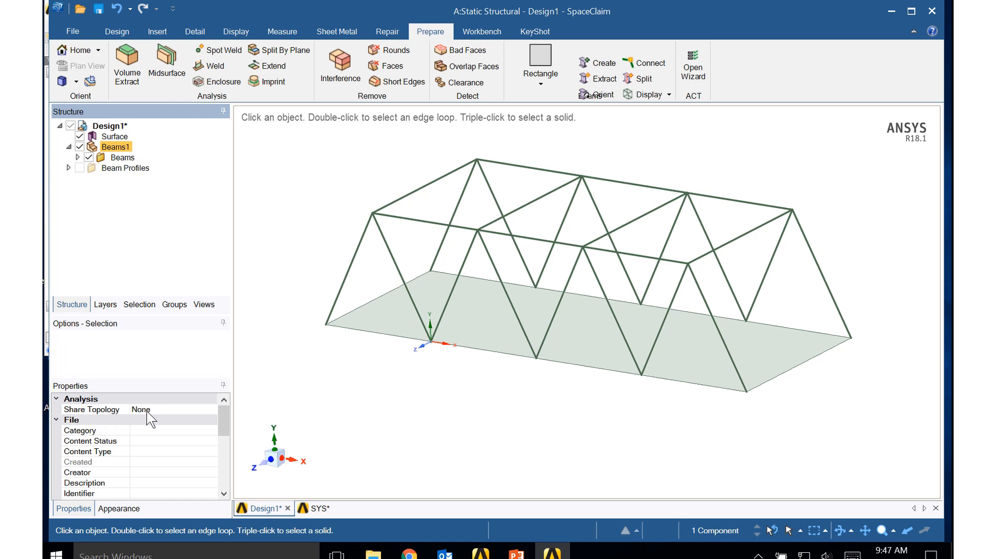
click(212, 411)
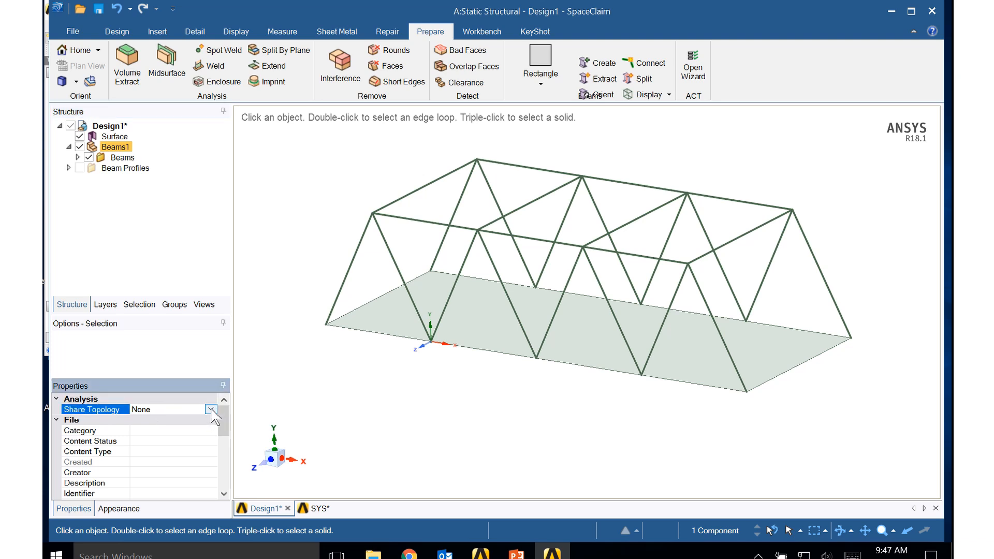
click(212, 411)
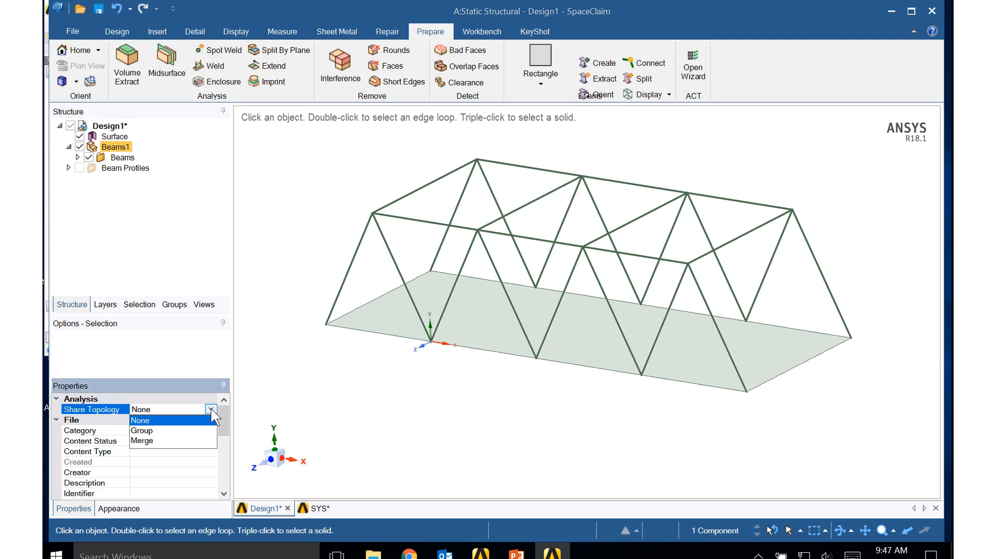
click(148, 441)
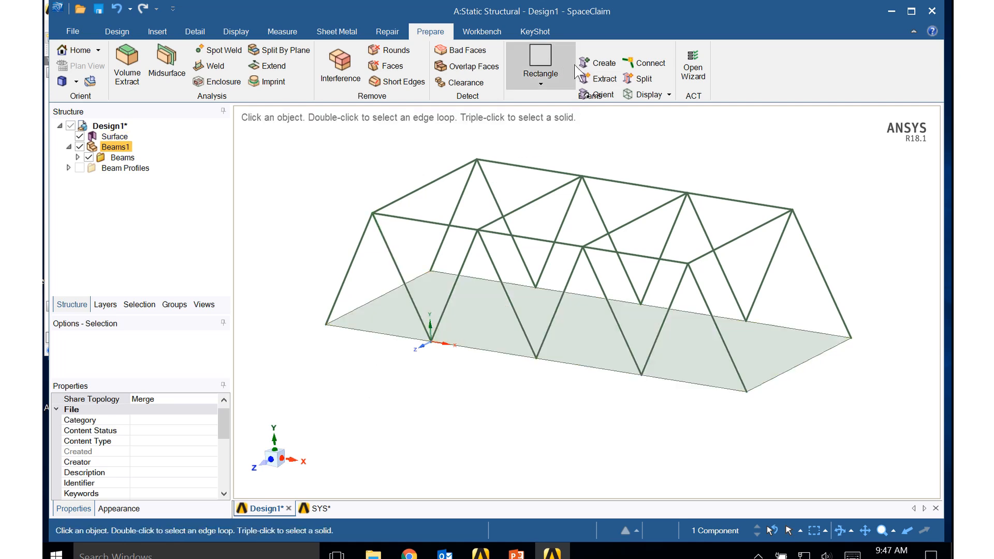
- Display the truss beams as Solid Beams to check their profiles and orientations
click(651, 95)
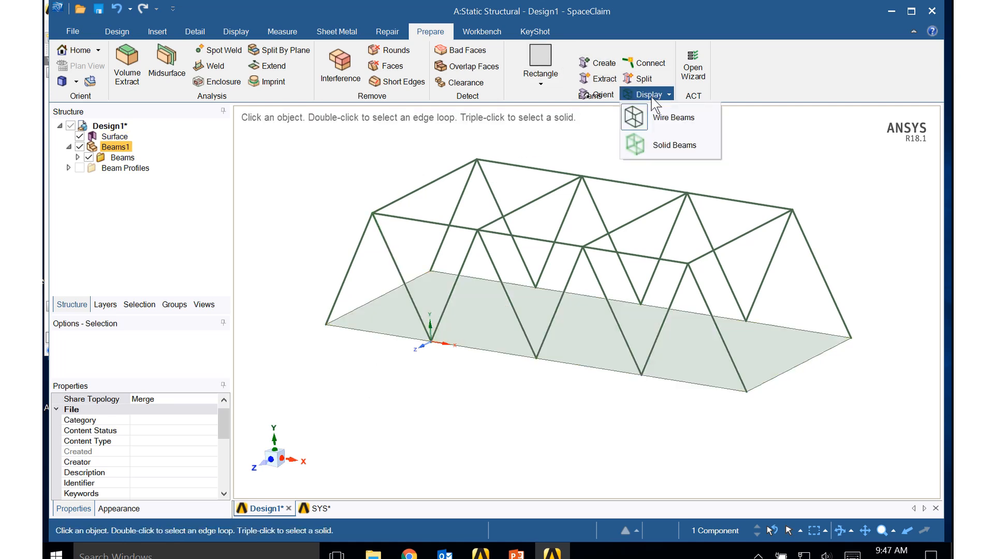
click(665, 146)
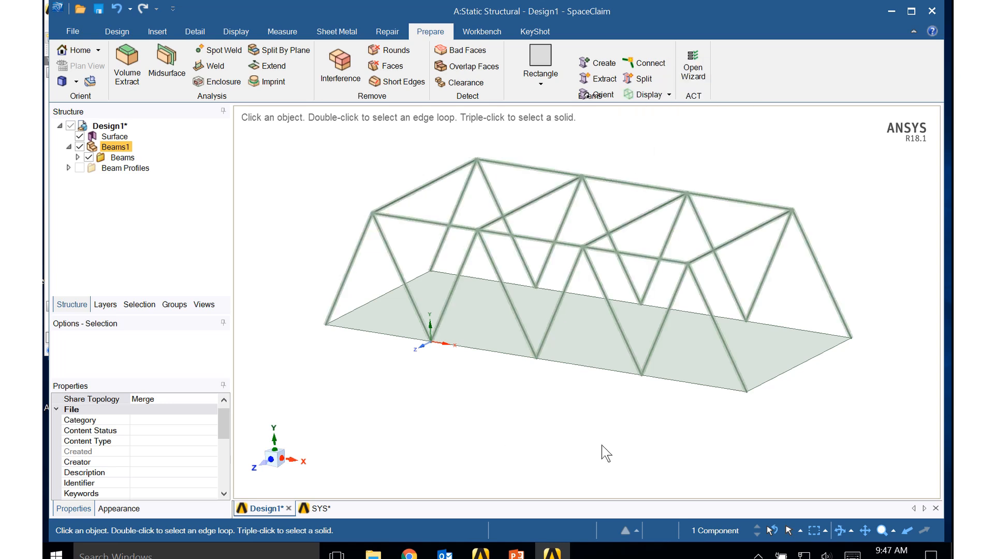
mouse_move(604, 453)
middle_down()
mouse_move(549, 440)
mouse_move(539, 413)
mouse_move(654, 451)
mouse_move(626, 460)
middle_up()
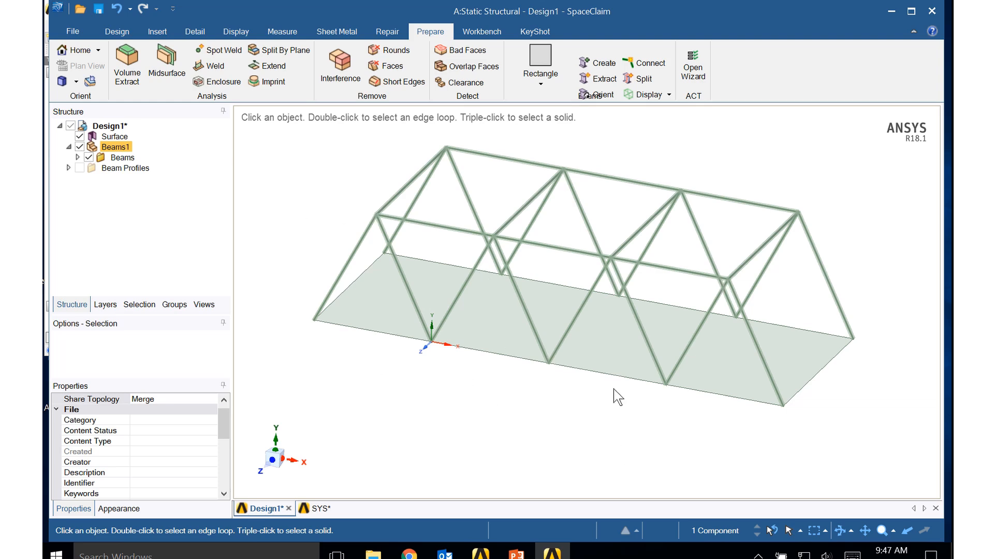
- Look at the Static Structural system in the Workbench project schematic and return to the SpaceClaim model
click(891, 11)
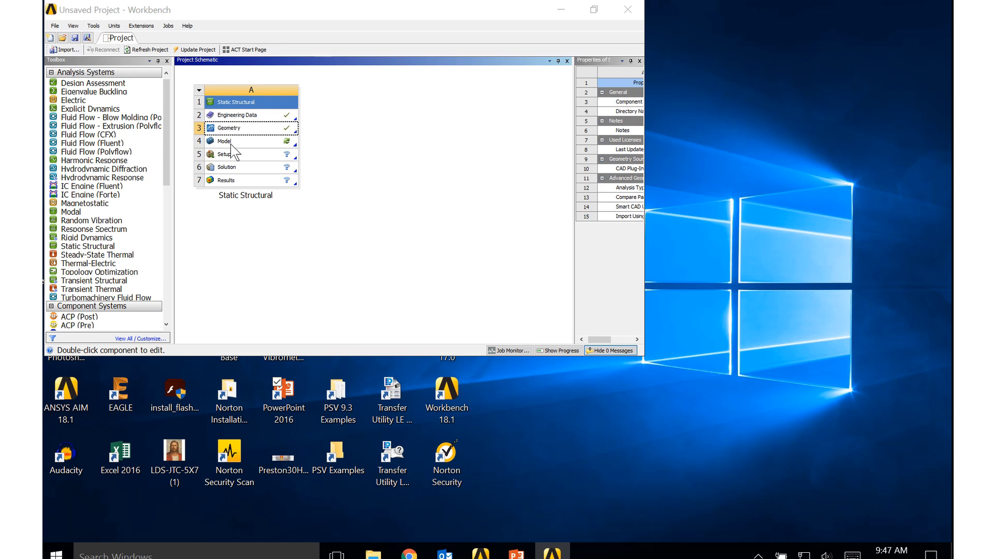
click(563, 554)
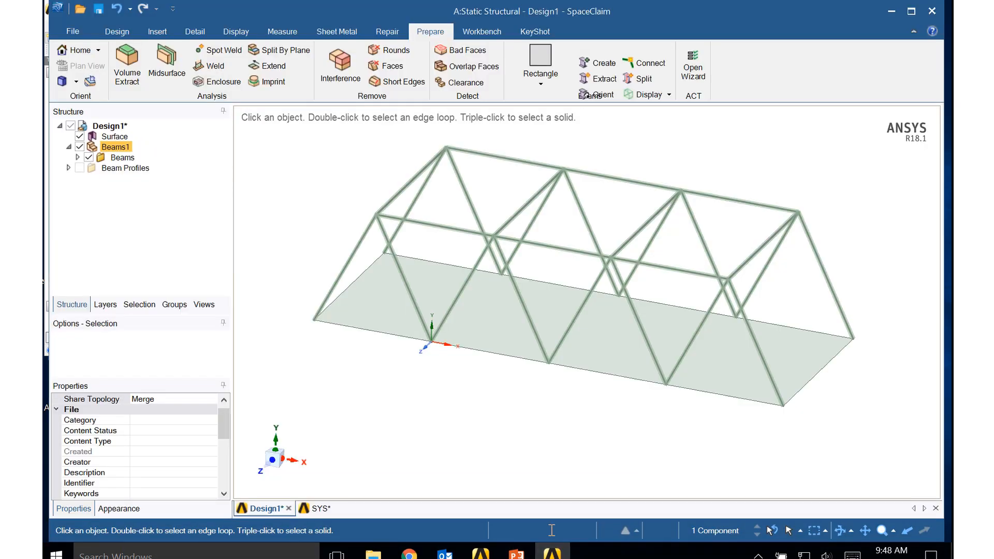